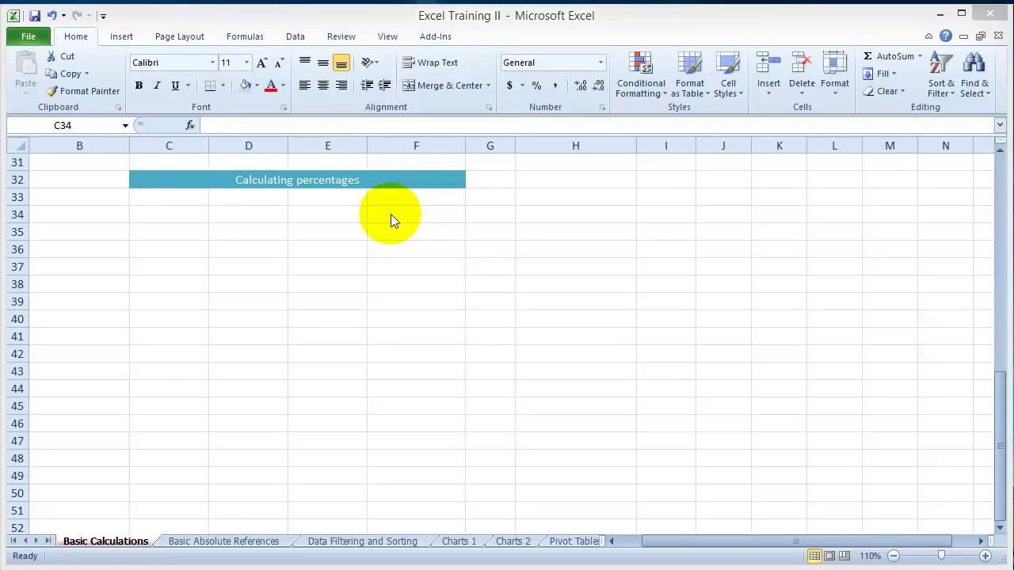
Enter a starting amount of 1000 in C34 and an ending amount of 1200 in D34.
click(144, 212)
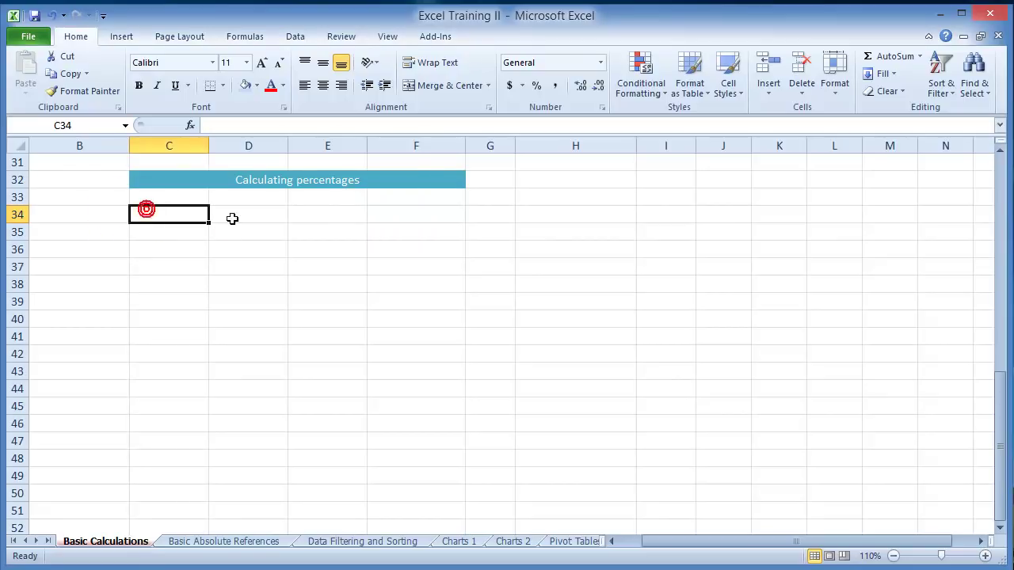
text(100)
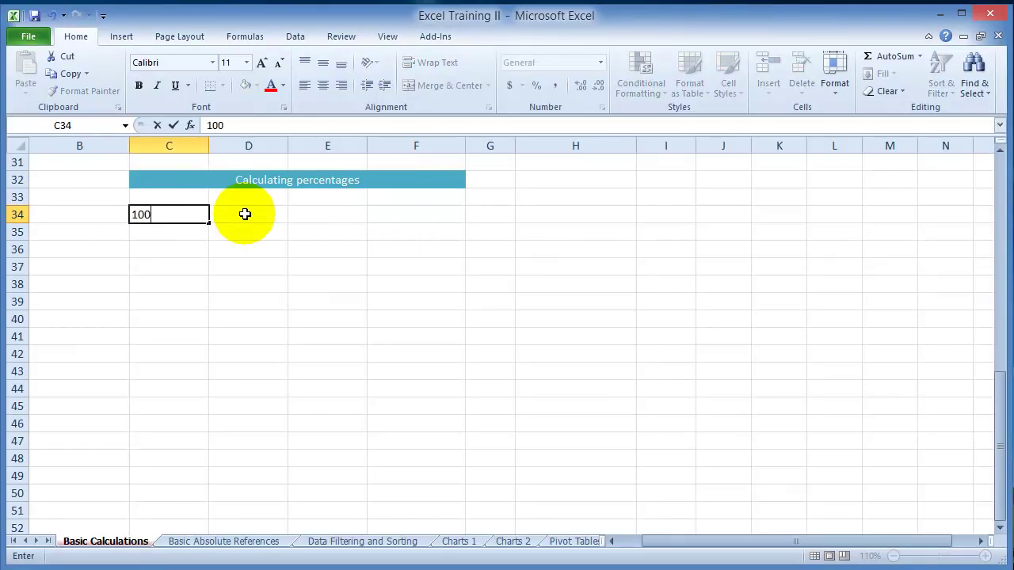
text(0)
click(245, 214)
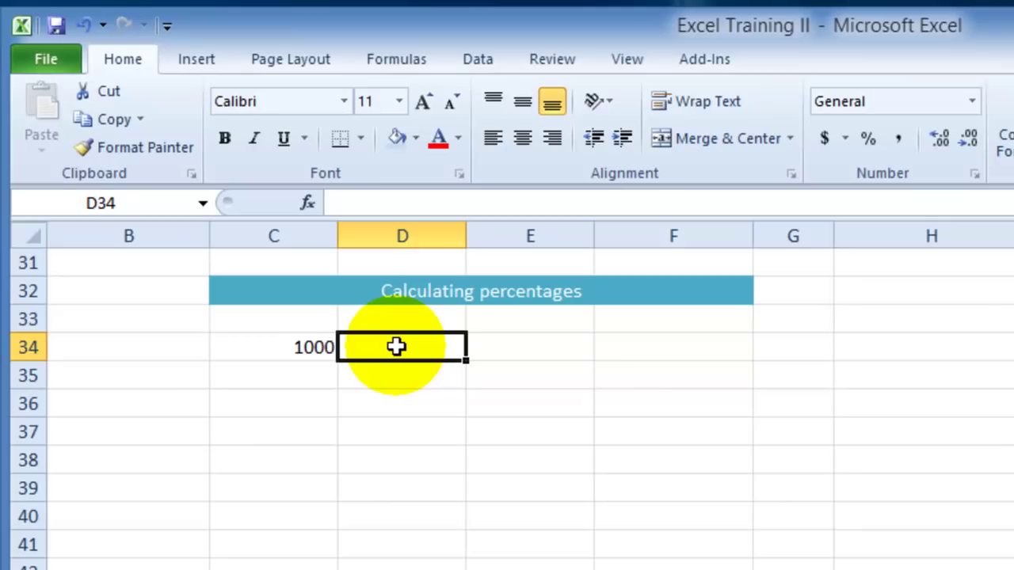
text(1200)
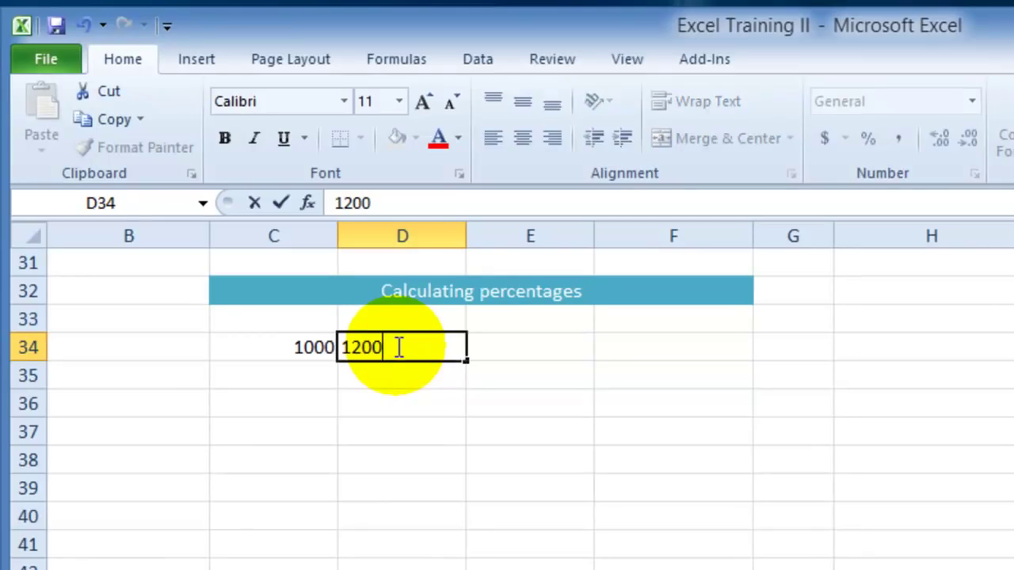
key(Return)
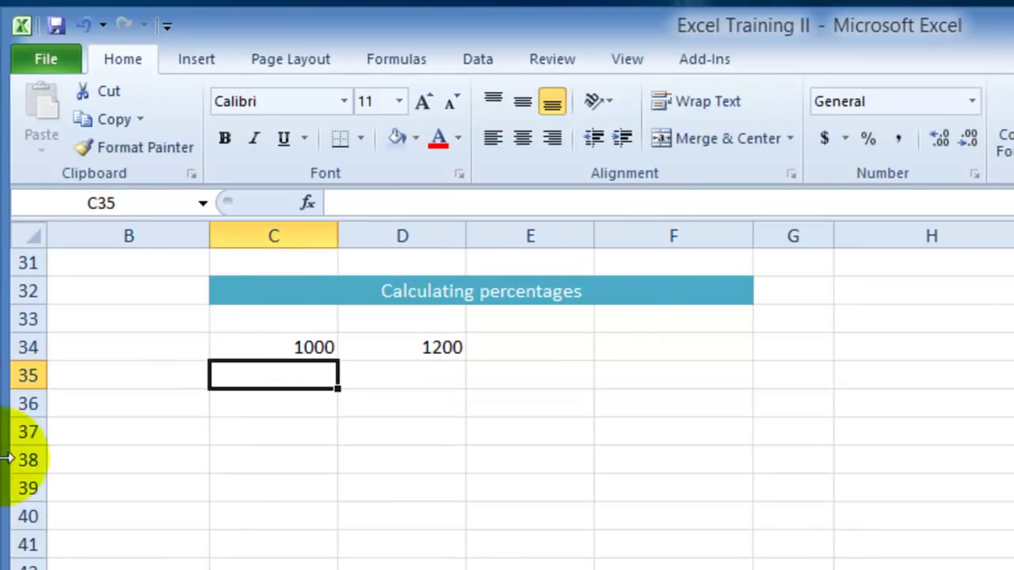
Format the amounts in columns C and D as accounting currency.
drag(294, 343, 380, 344)
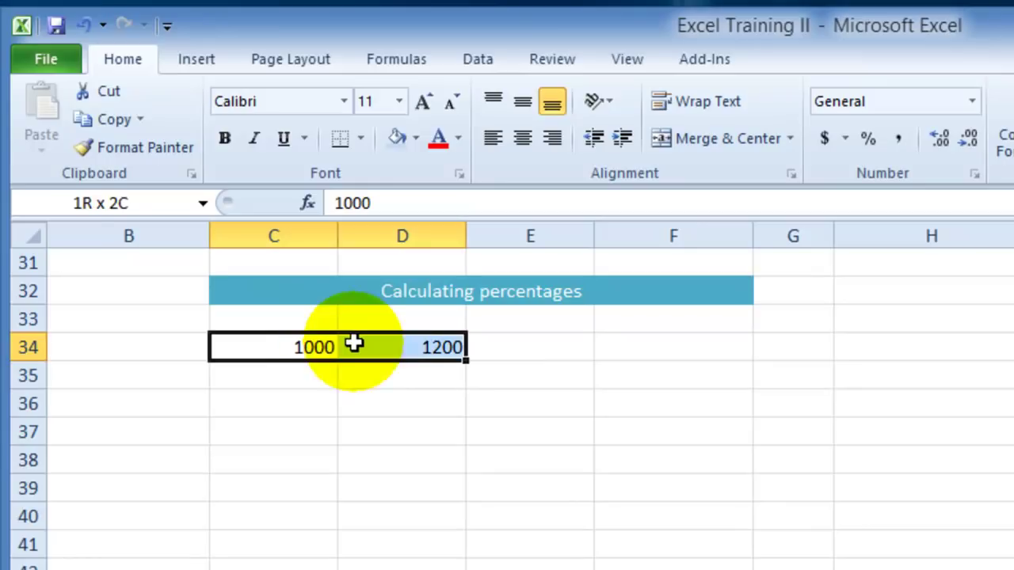
key(ctrl+shift+Down)
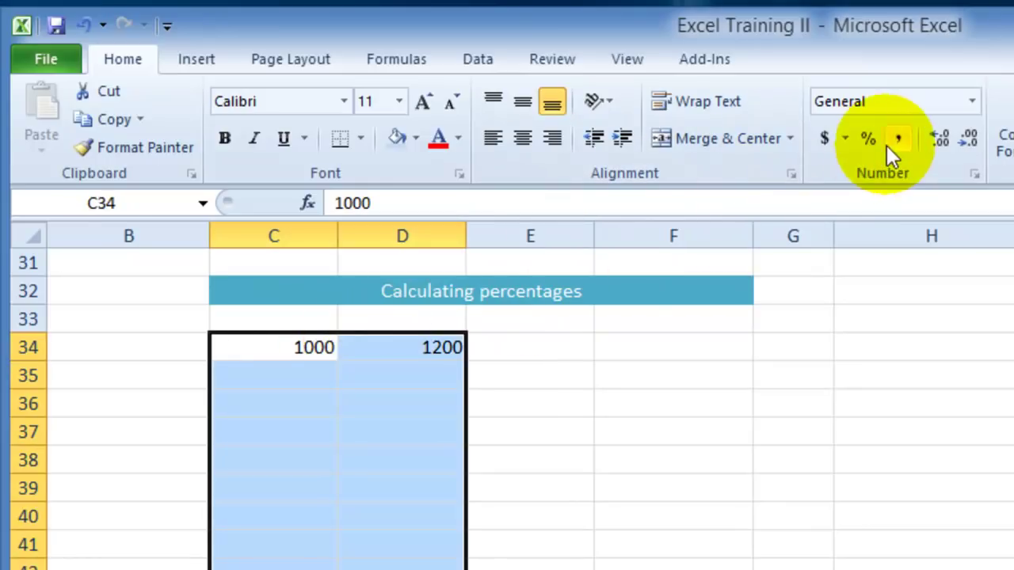
click(824, 138)
click(294, 378)
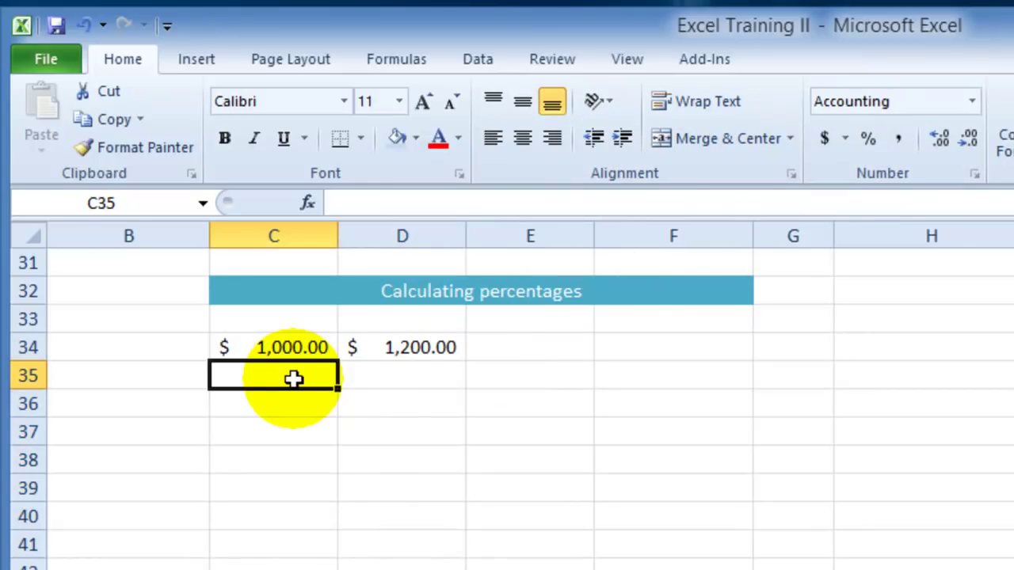
Apply Percent Style to the result cells E34 through E40.
click(539, 343)
drag(539, 344, 555, 518)
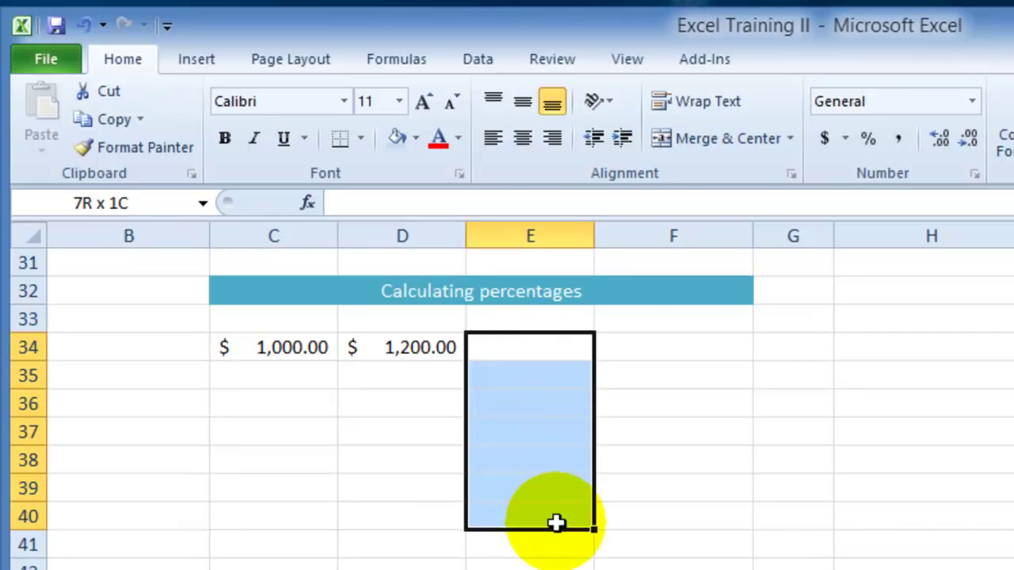
click(868, 140)
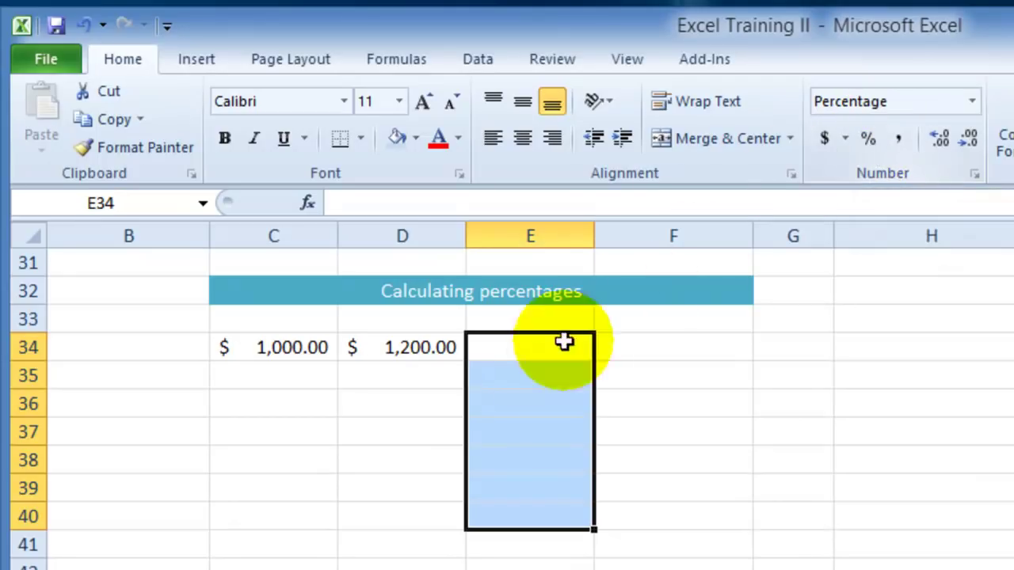
click(406, 394)
click(496, 355)
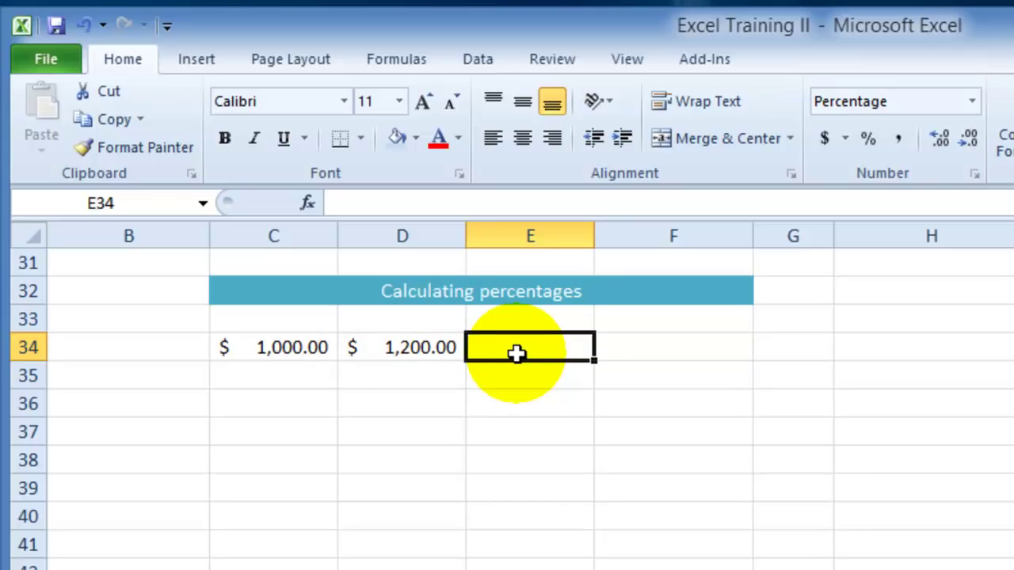
Enter =(D34-C34)/C34 in E34 to get the 20% change.
text(=)
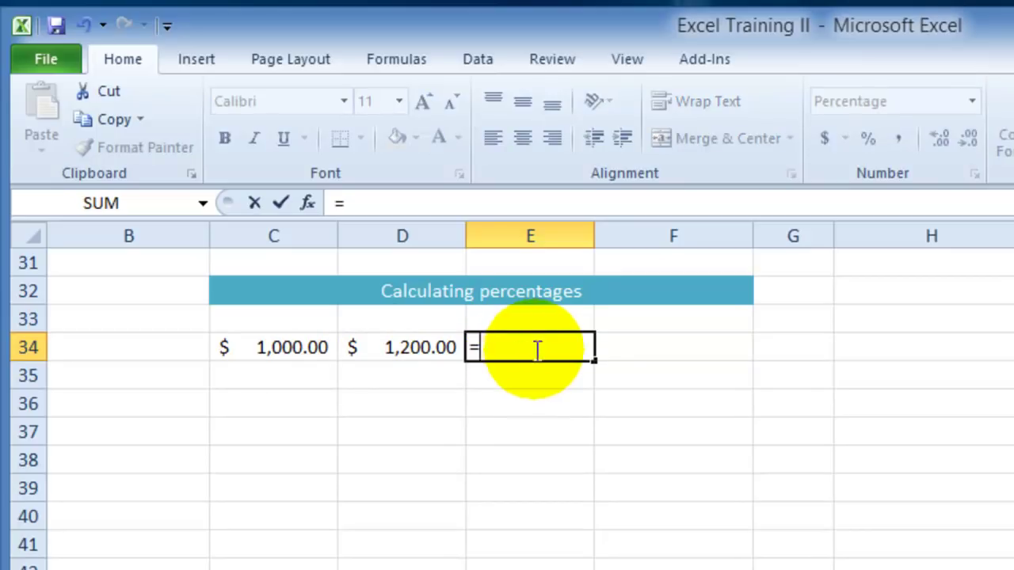
click(408, 347)
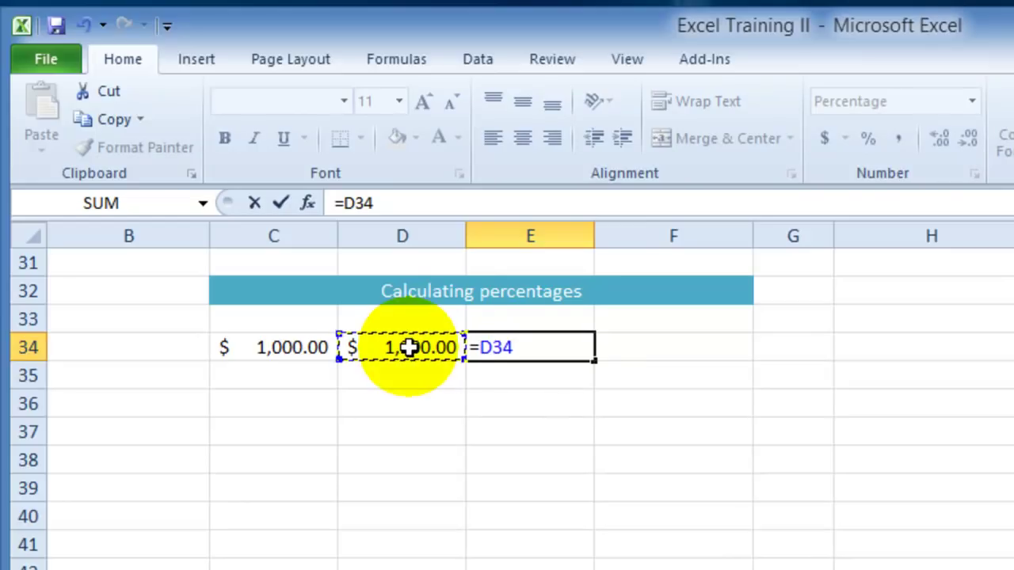
click(479, 347)
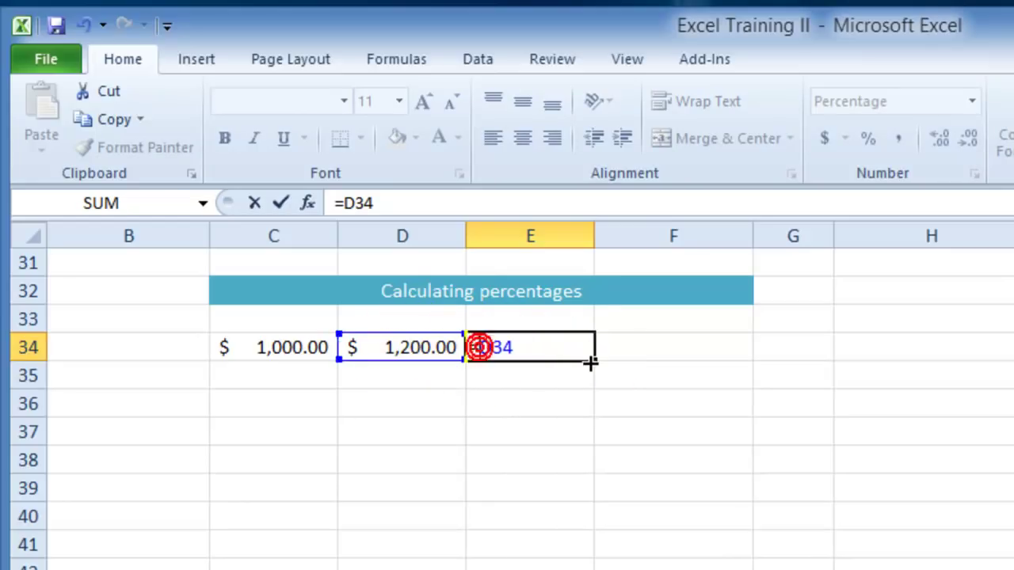
text(()
click(520, 346)
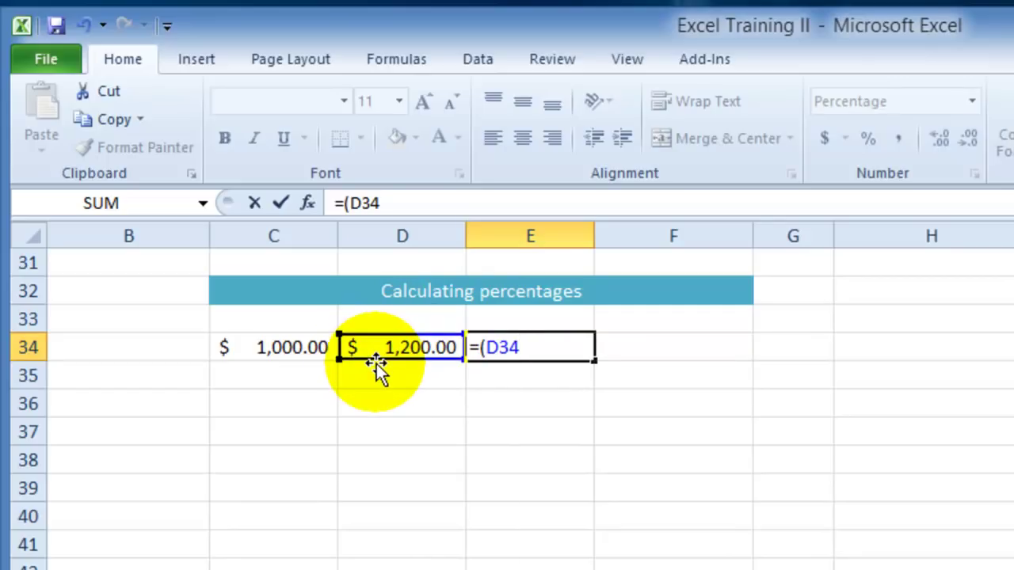
text(-)
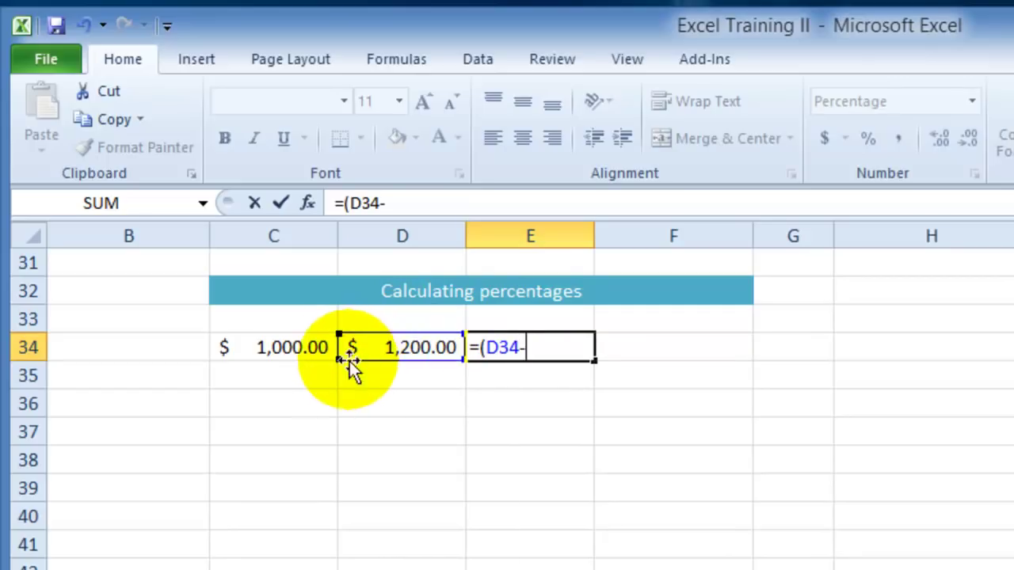
click(310, 346)
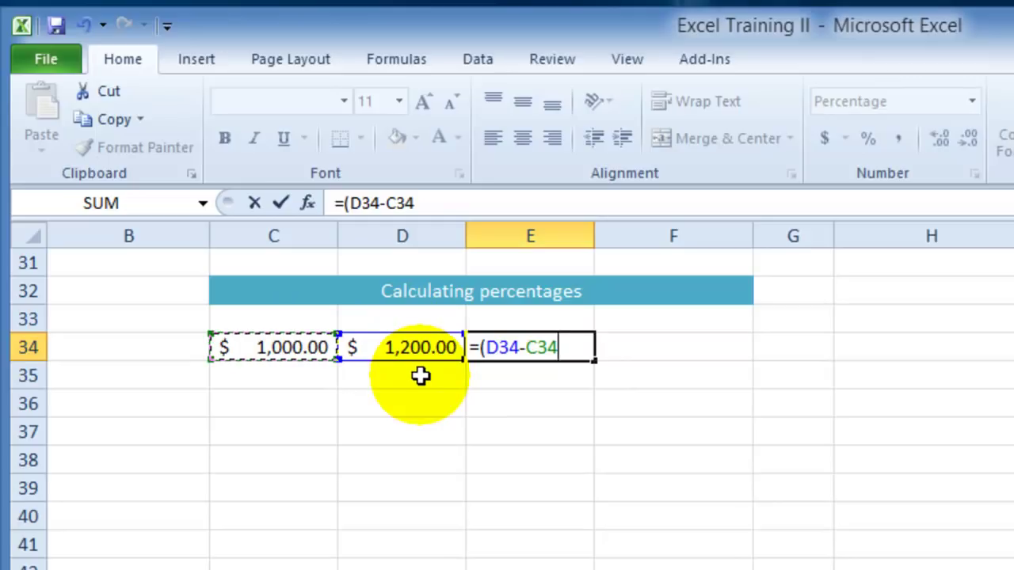
text()/)
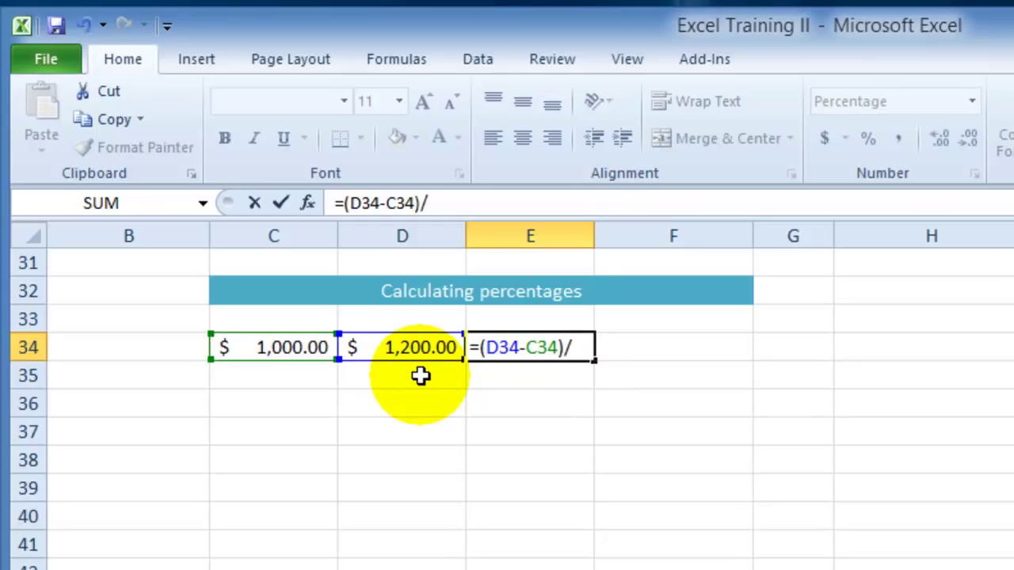
click(297, 352)
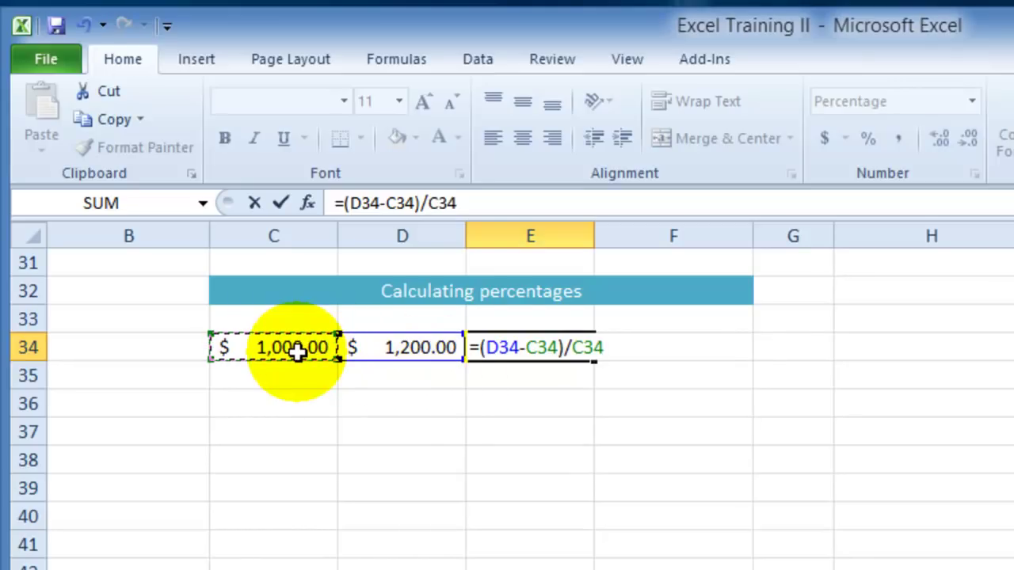
key(Return)
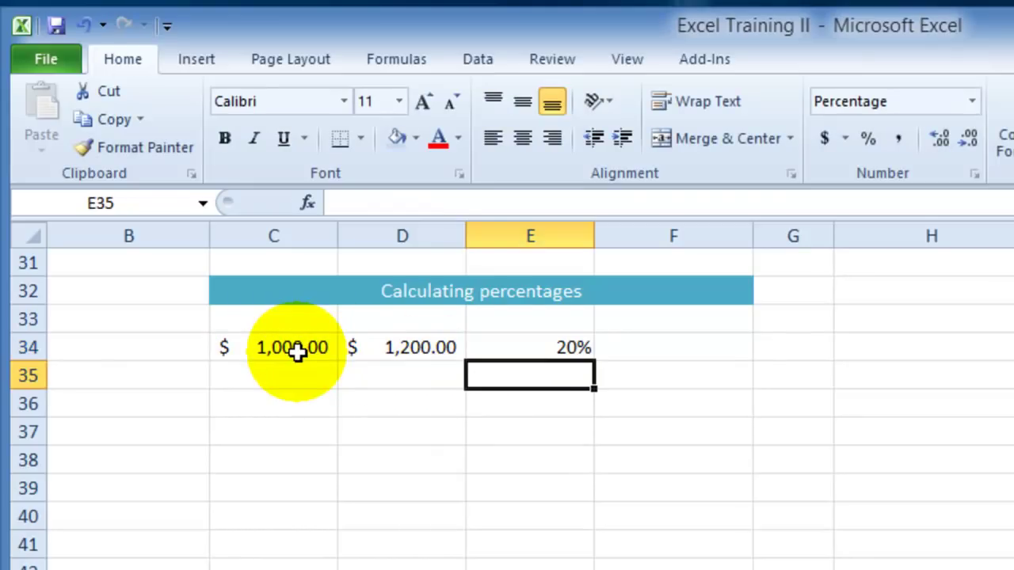
Review the formula behind E34's 20% result.
click(552, 343)
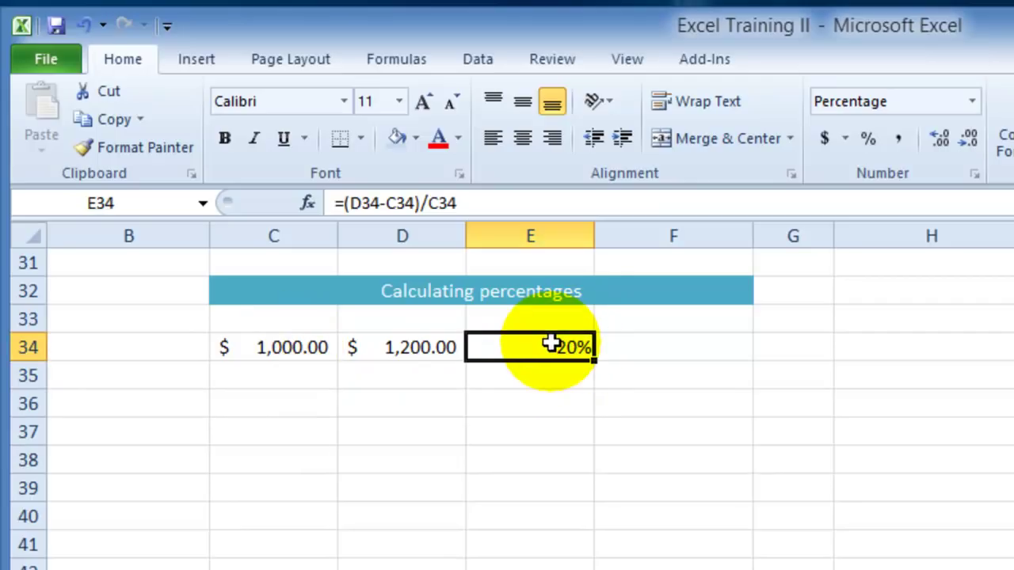
click(577, 378)
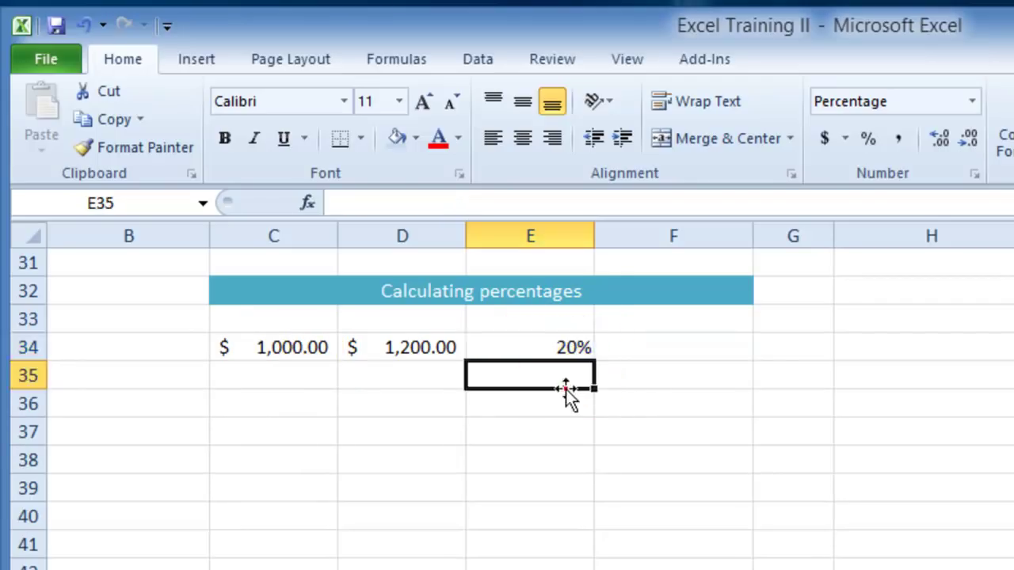
click(554, 348)
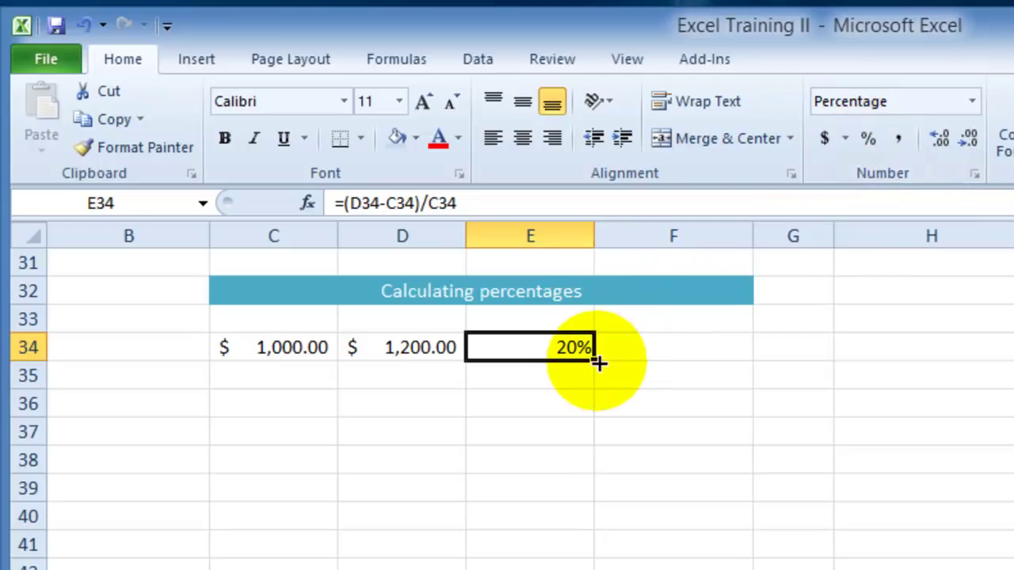
Enter 4000 in C35 and 3800 in D35, and start a formula in E35.
click(532, 381)
click(281, 382)
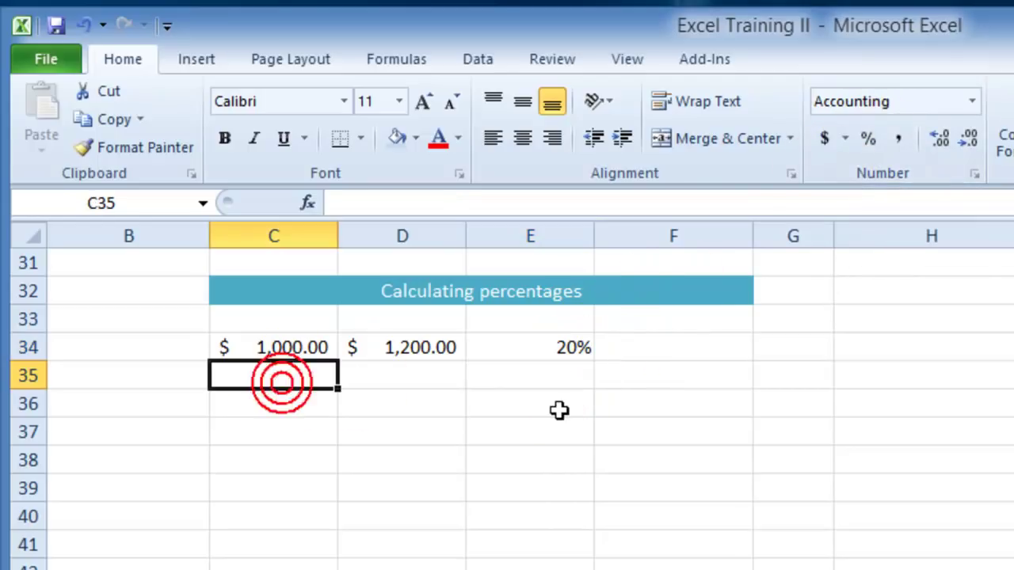
text(4)
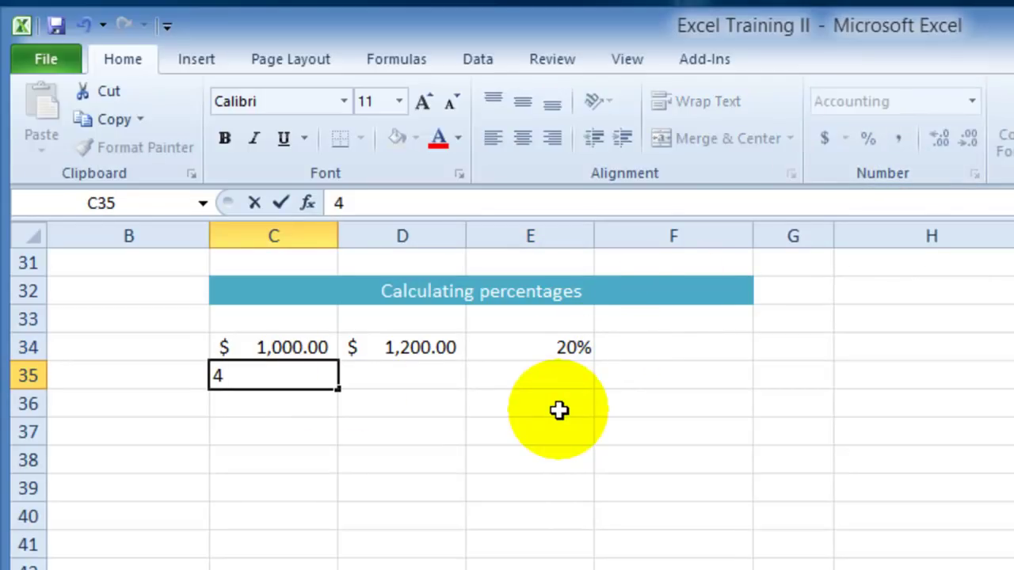
text(0)
click(390, 388)
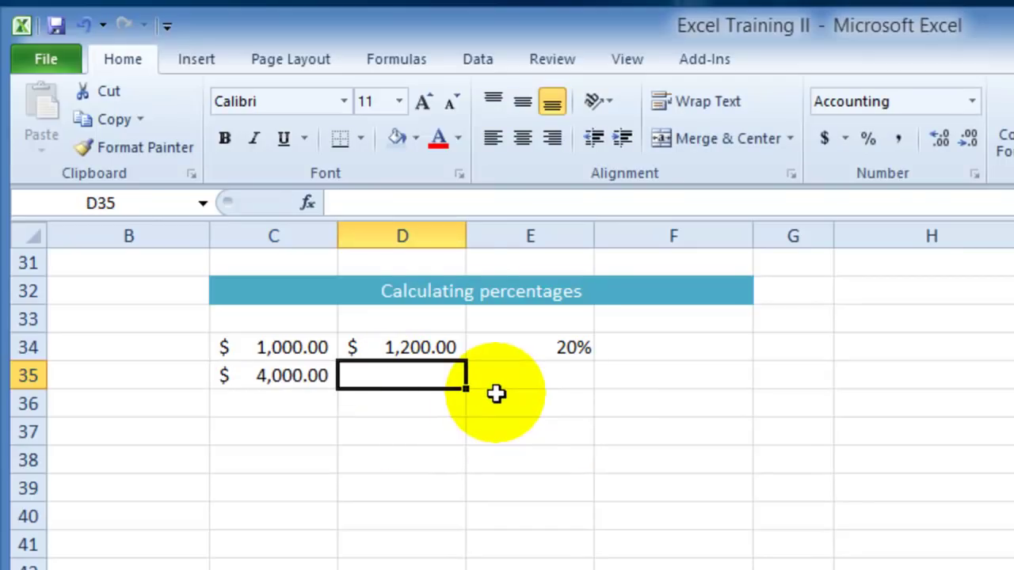
text(3)
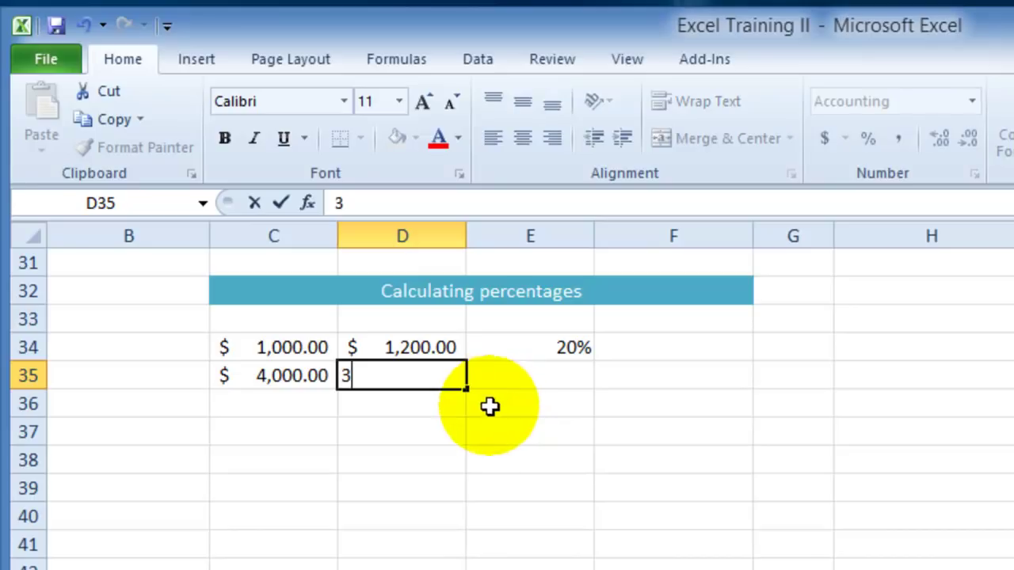
text(800)
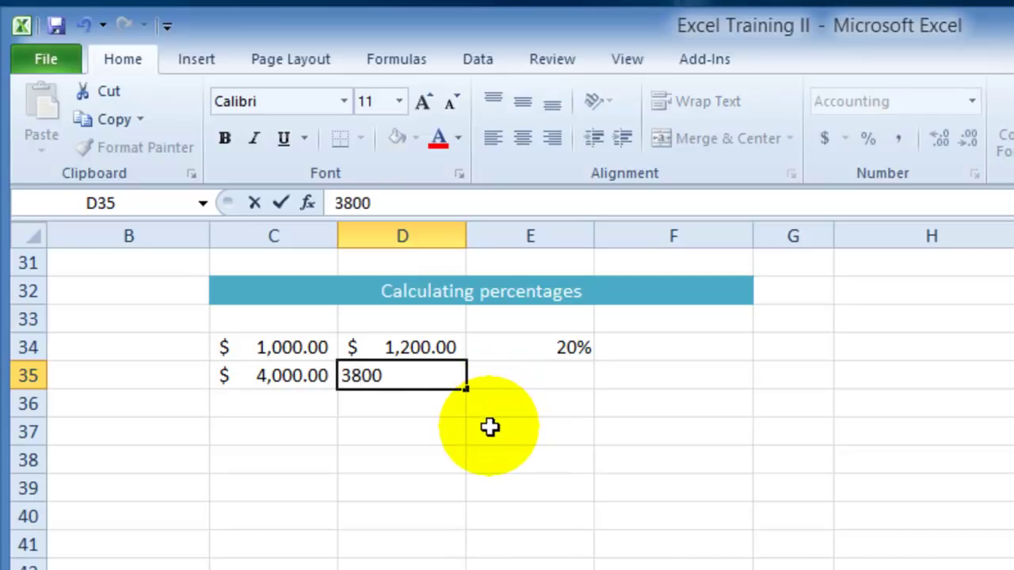
click(542, 377)
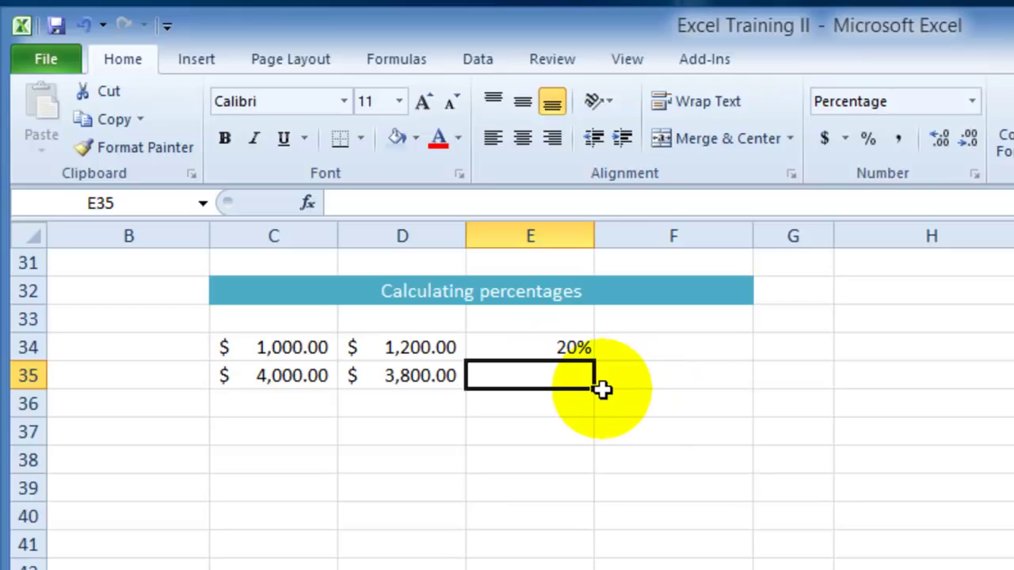
text(=)
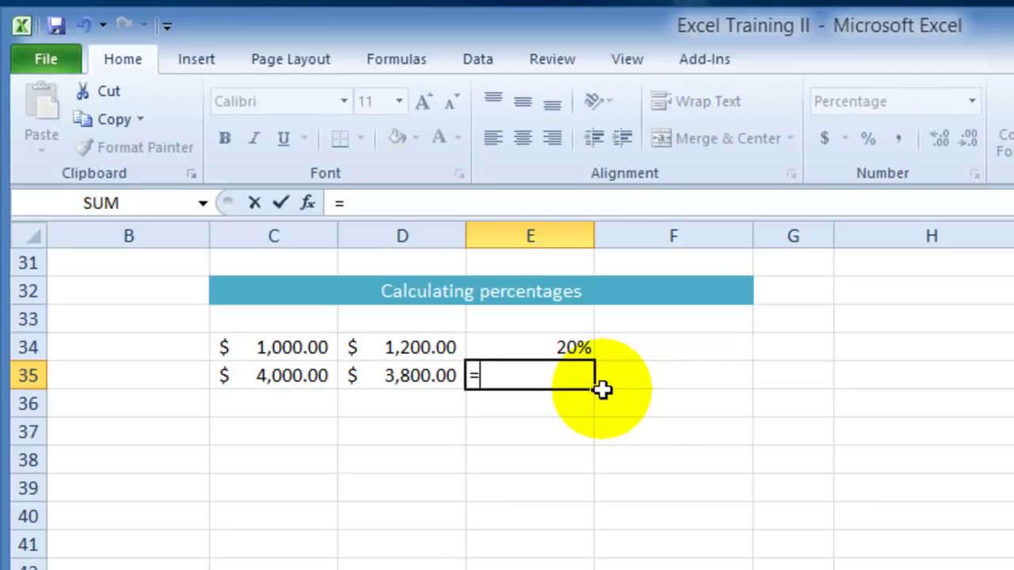
text(()
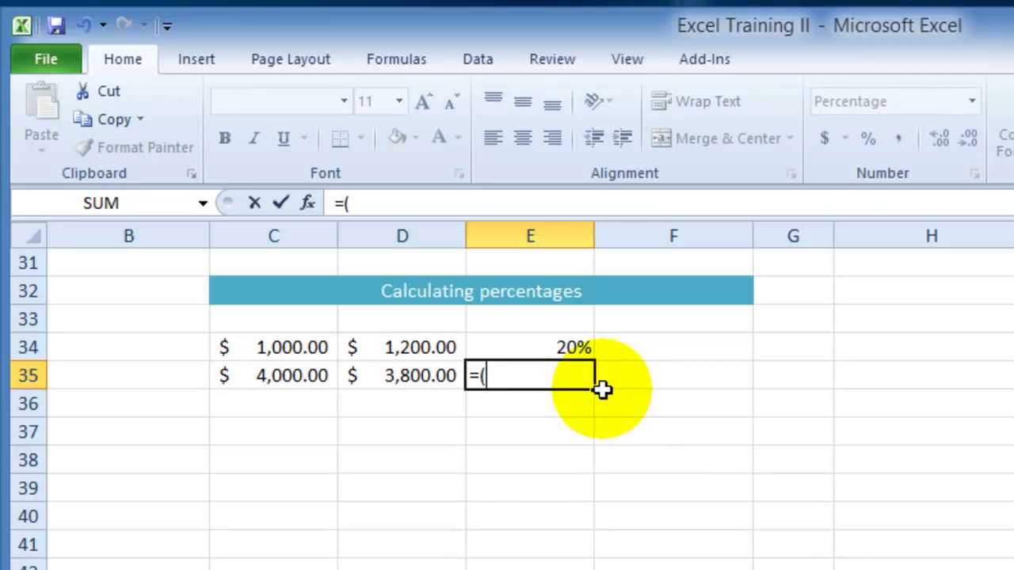
click(398, 373)
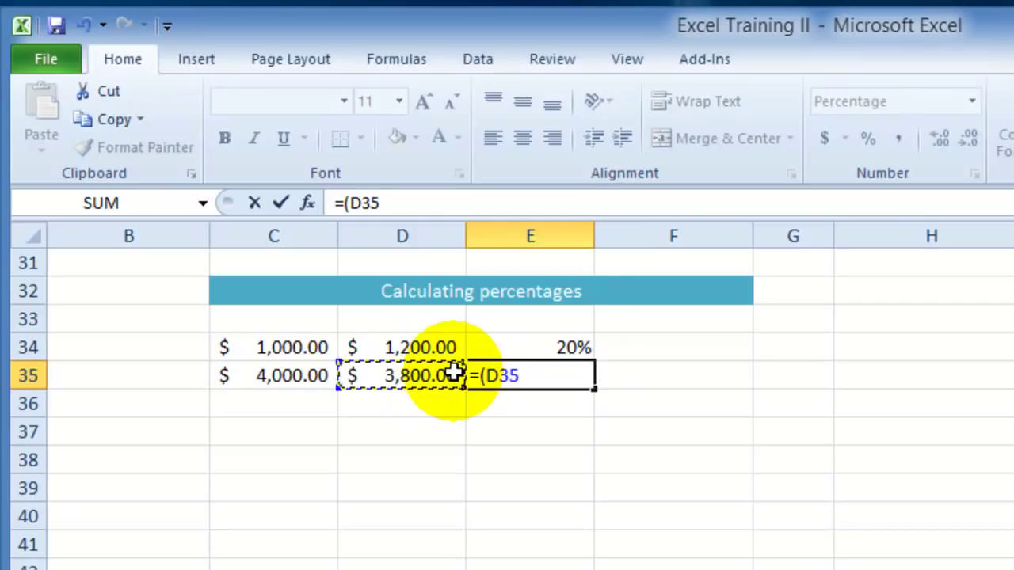
text(-)
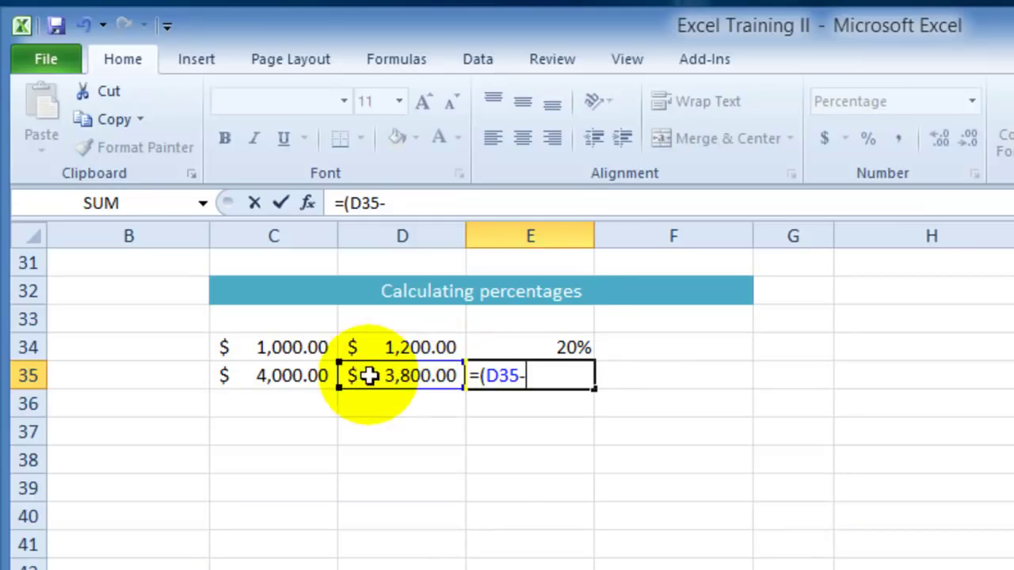
click(305, 372)
text()/)
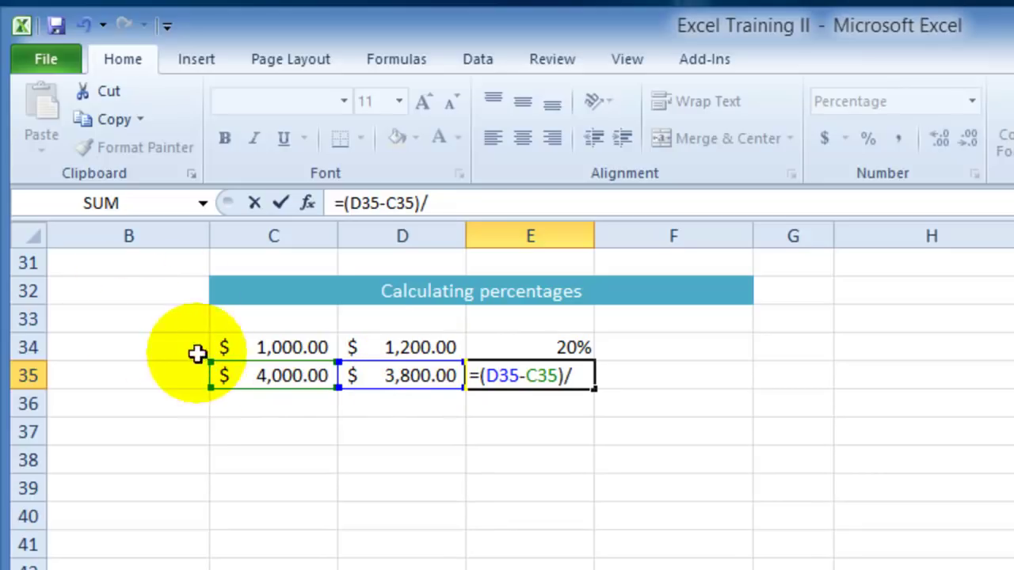
click(269, 378)
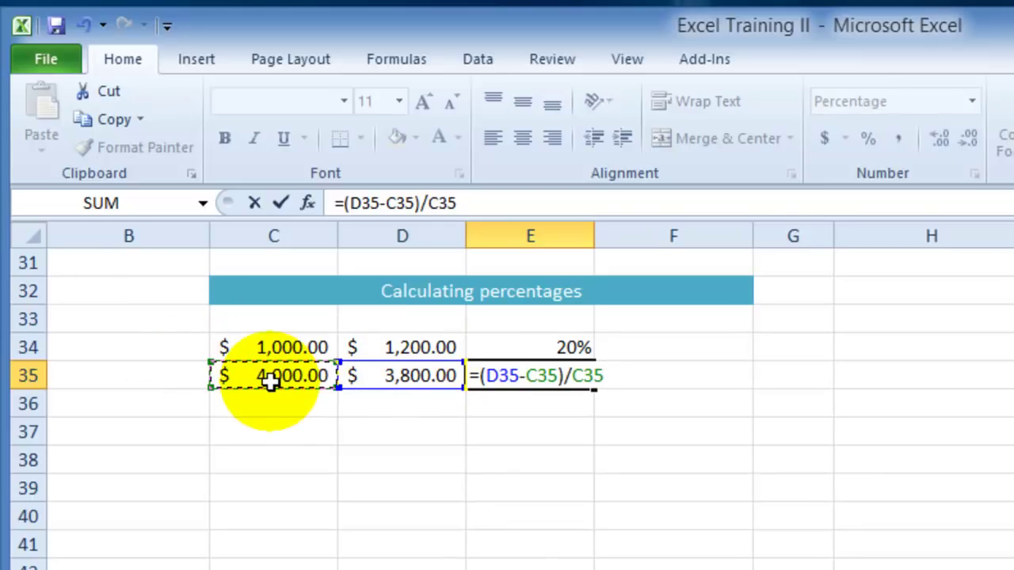
key(Return)
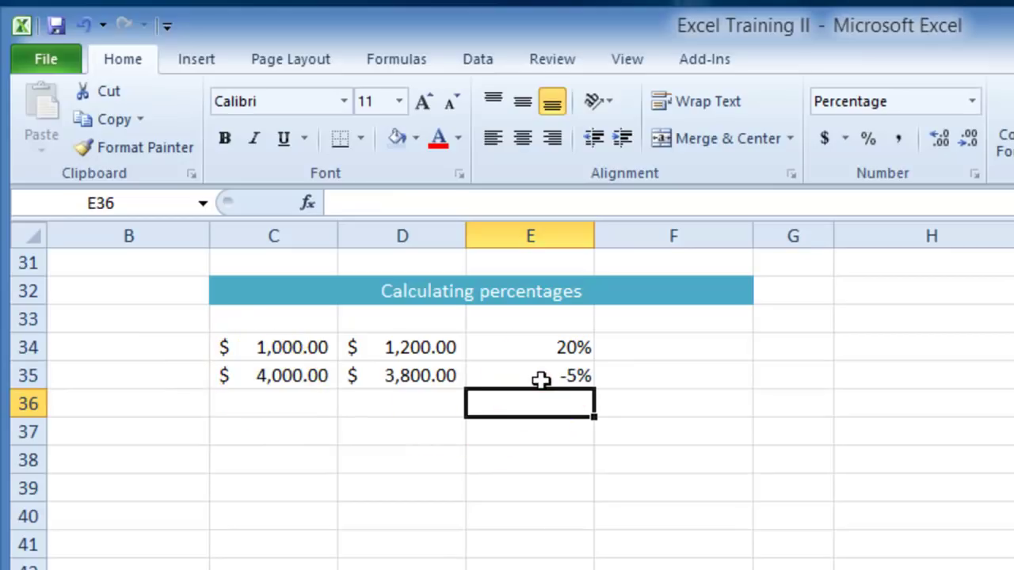
click(541, 379)
key(Delete)
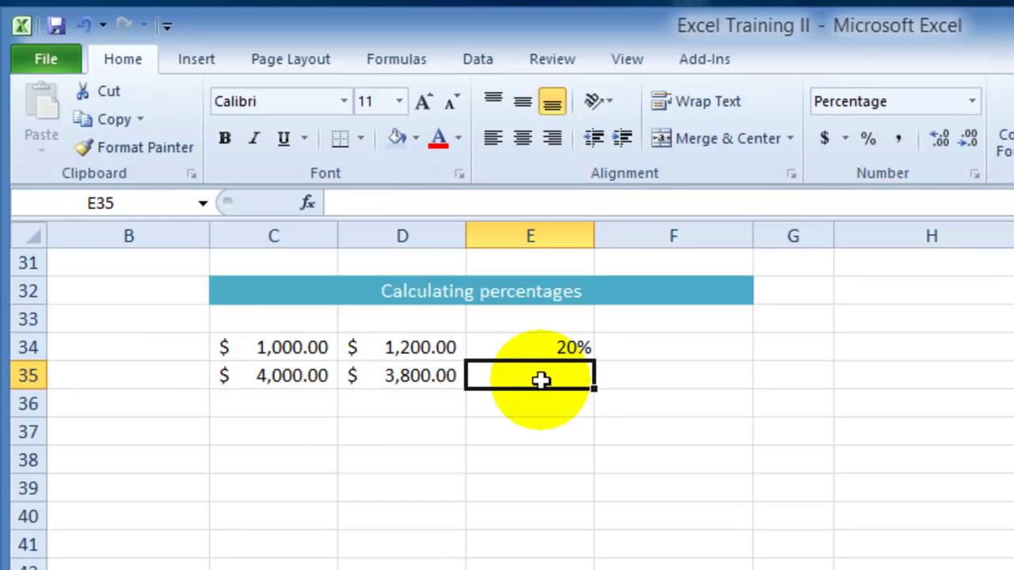
Fill the E34 percentage-change formula down to E36.
click(536, 348)
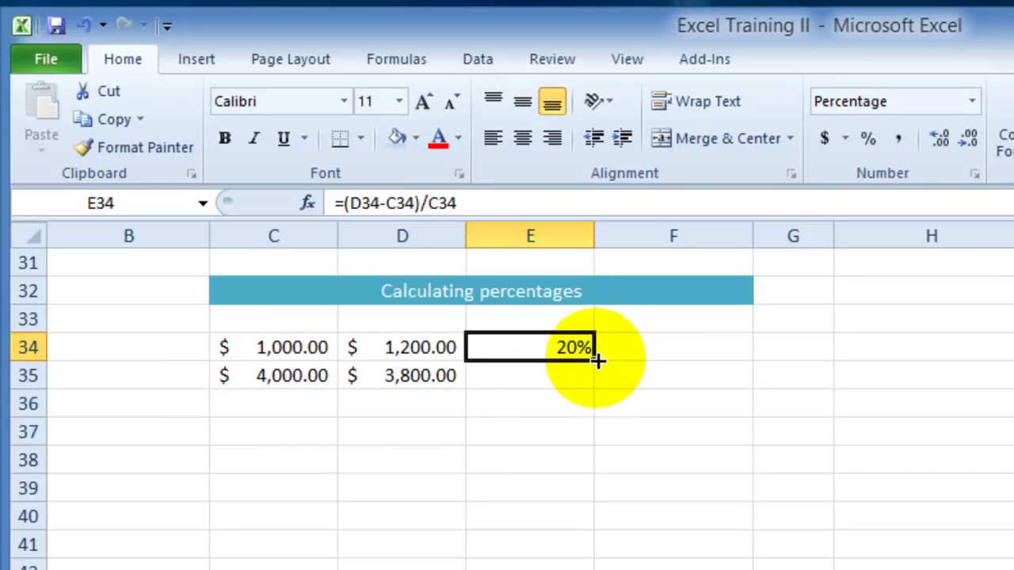
drag(596, 366, 579, 408)
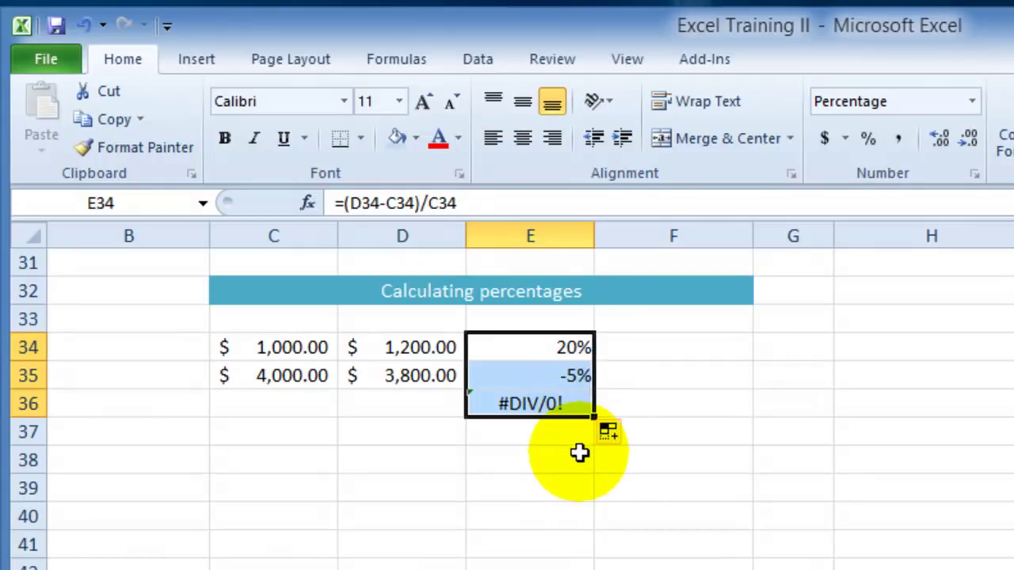
click(545, 384)
click(544, 404)
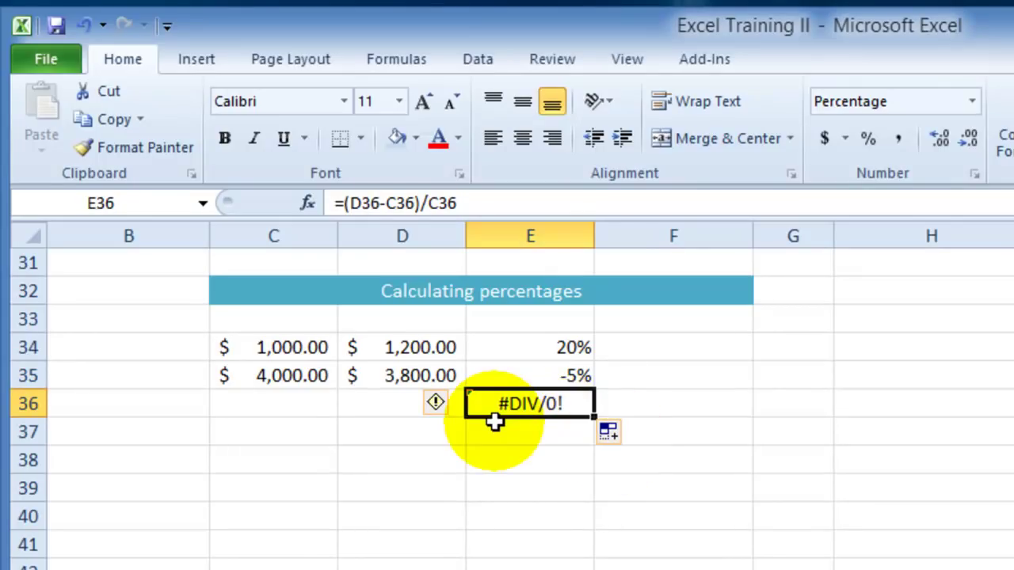
Enter 6000 in C36 and 6500 in D36 so E36 shows 8%.
click(324, 418)
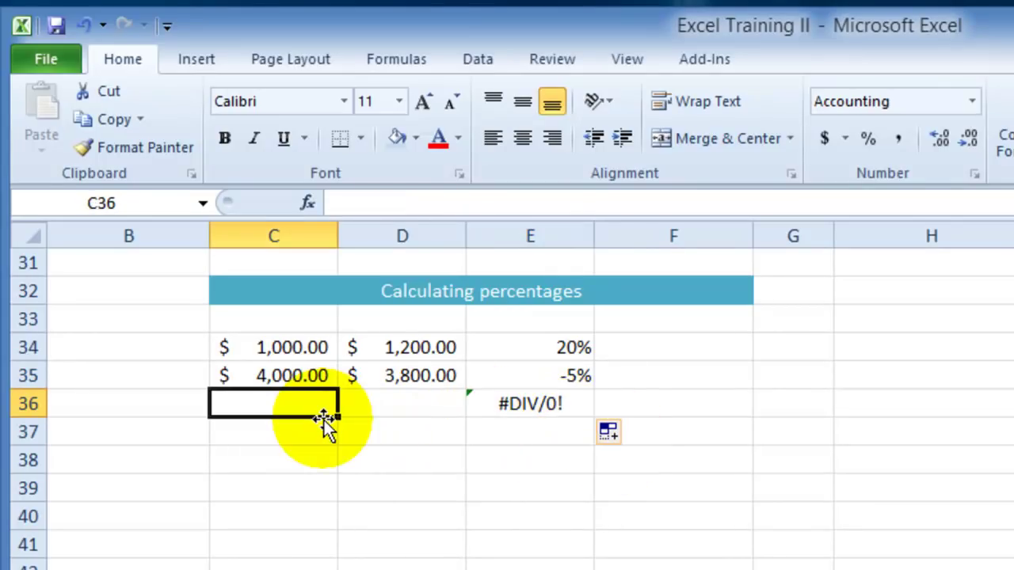
text(6,000)
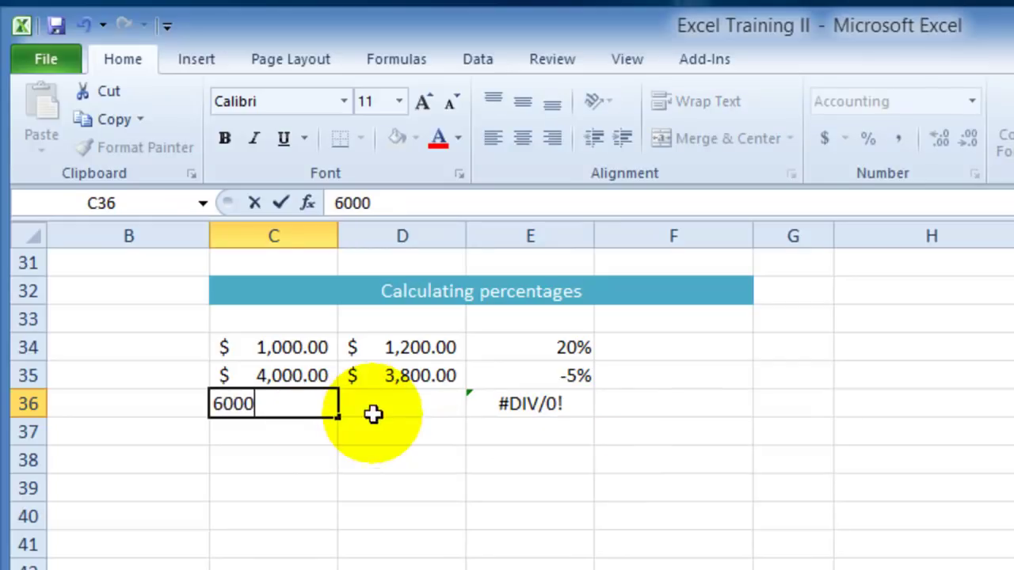
click(396, 412)
text(65)
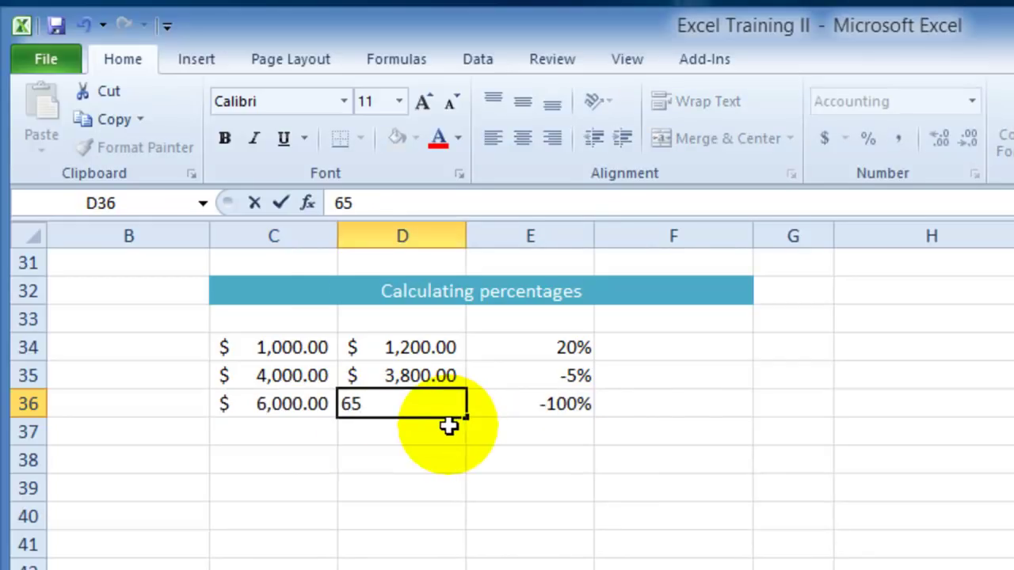
text(00)
click(399, 434)
click(554, 434)
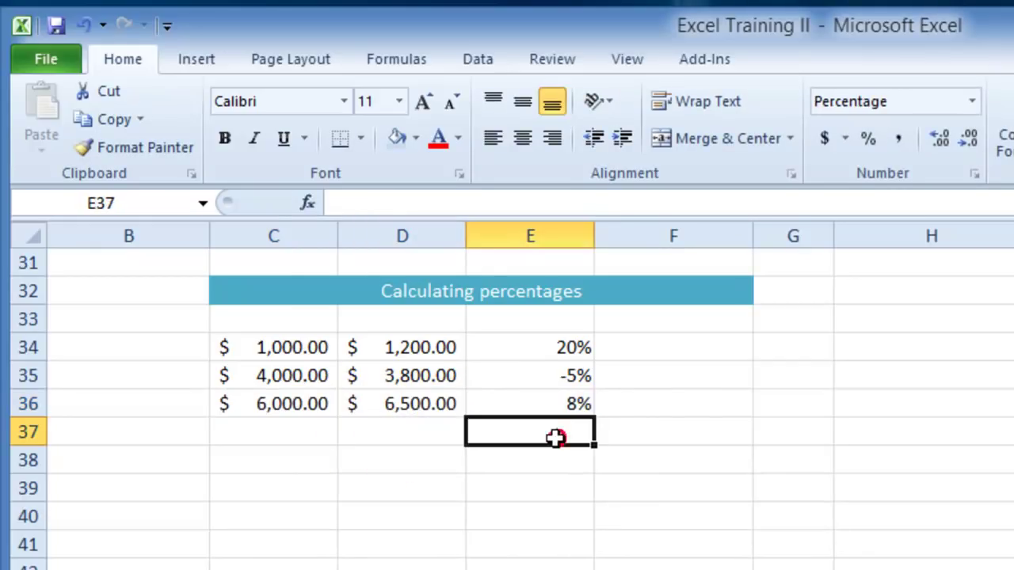
click(562, 400)
click(564, 349)
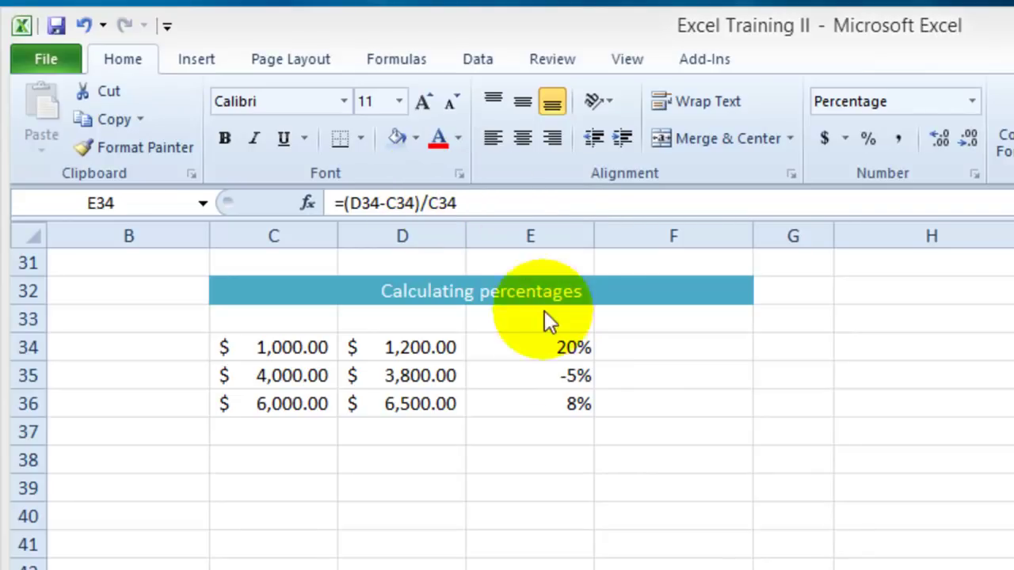
Select the 20%, -5% and 8% results in E34:E37.
click(555, 348)
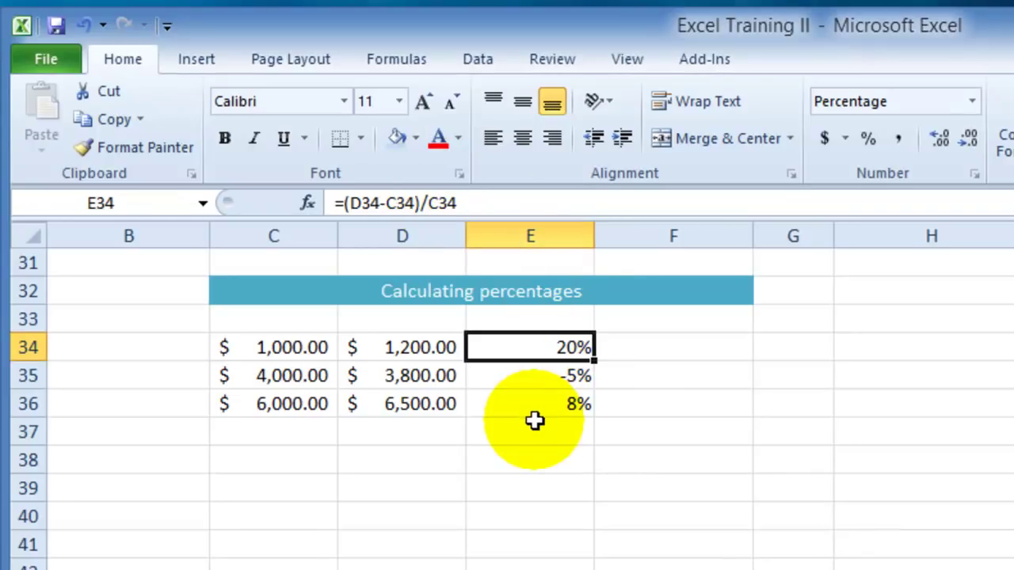
click(546, 382)
click(534, 352)
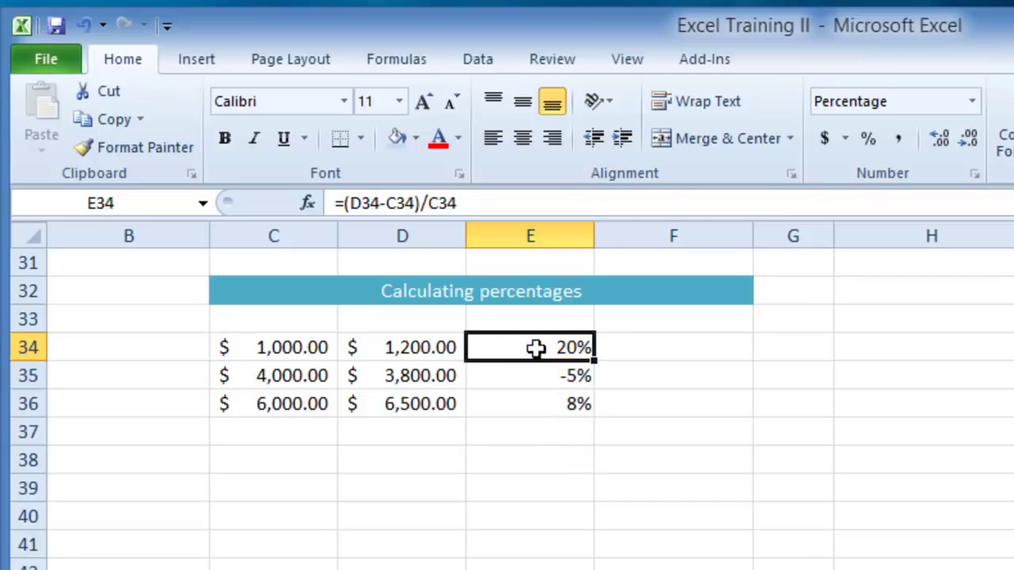
drag(534, 346, 537, 424)
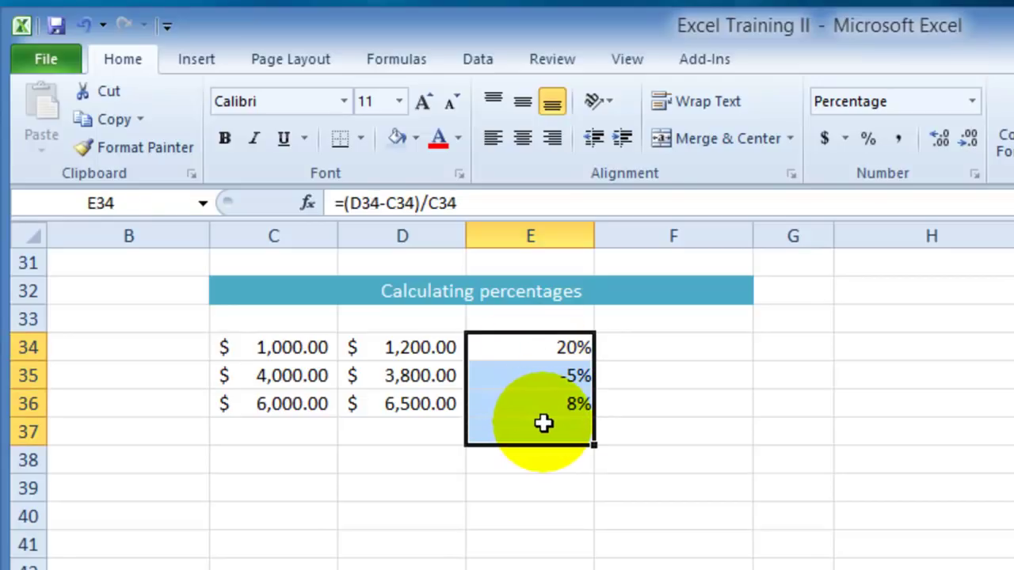
Use Format Cells to set Number format with red parenthesized negatives.
right_click(543, 436)
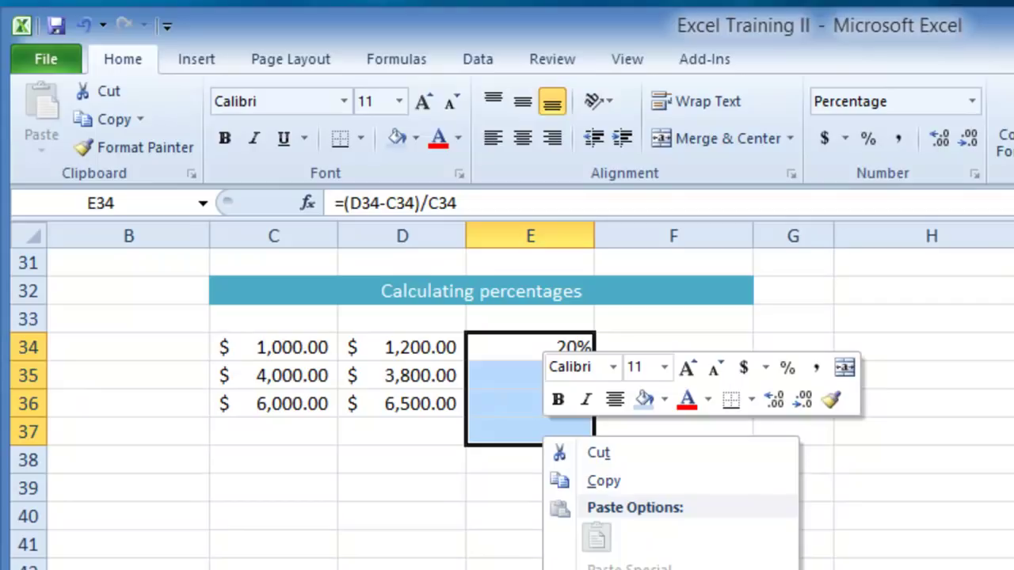
key(f)
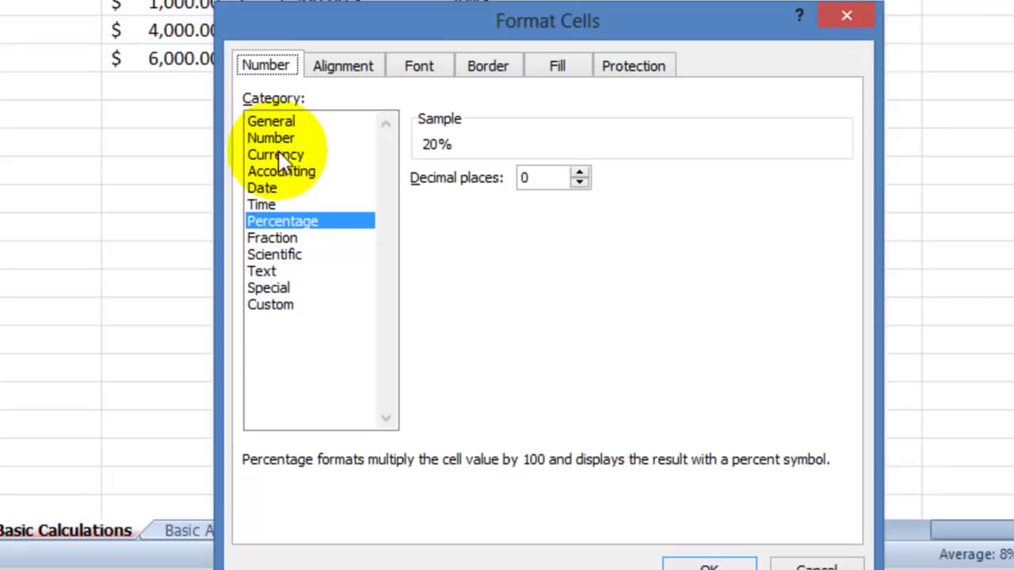
click(265, 121)
click(268, 138)
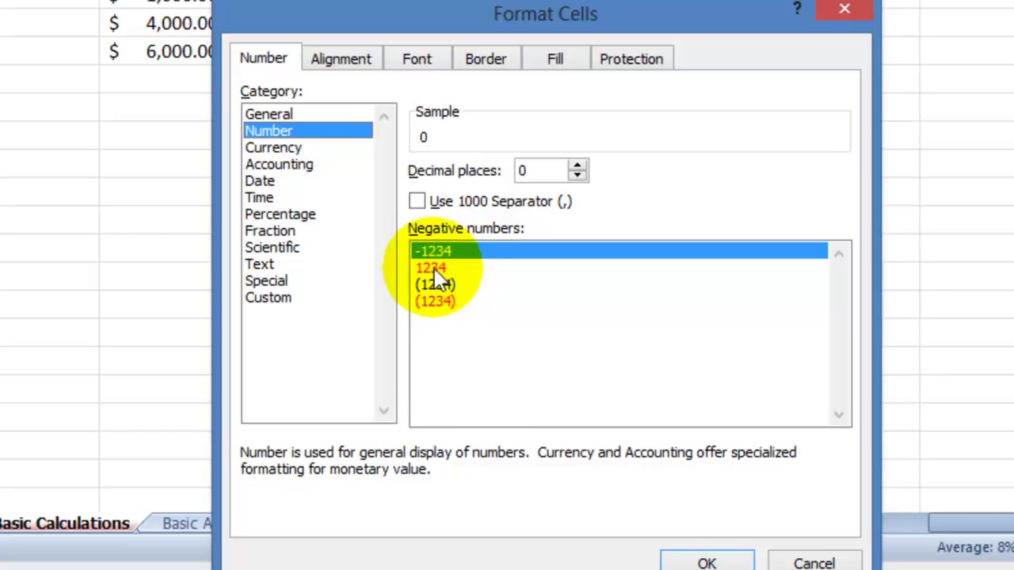
click(434, 302)
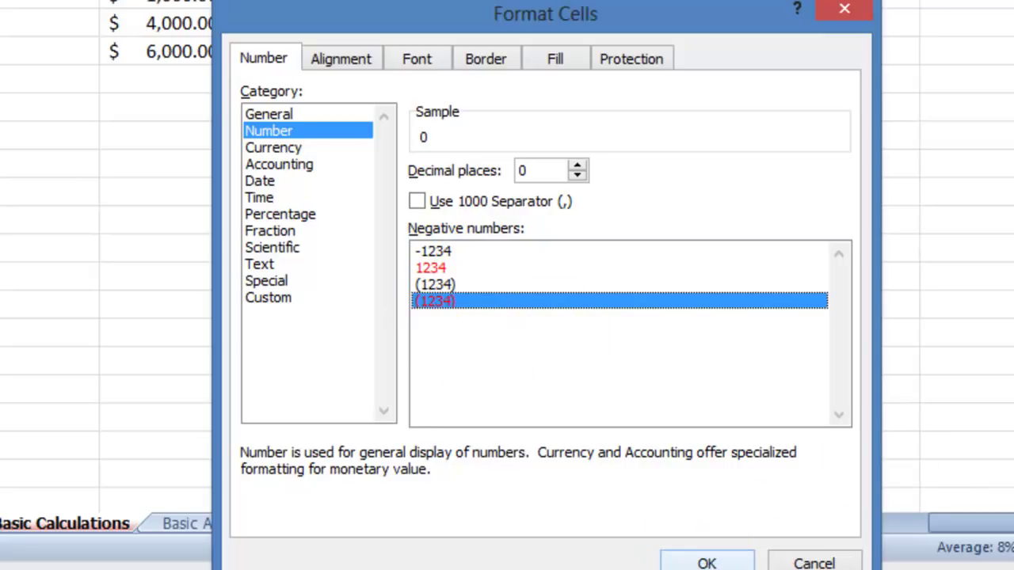
click(707, 562)
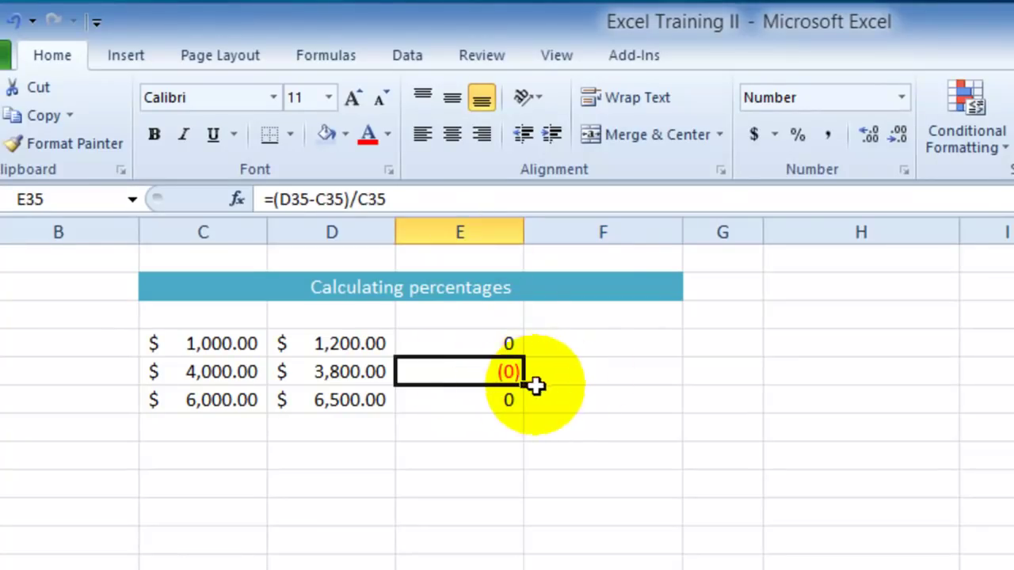
Add more decimal places to the results in E34:E36.
click(866, 137)
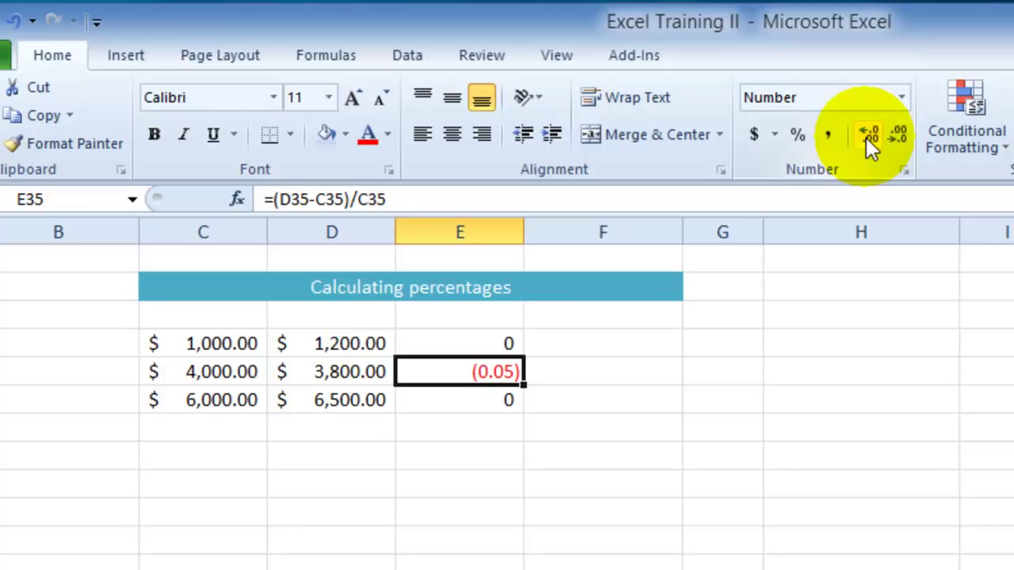
click(511, 342)
drag(496, 336, 507, 403)
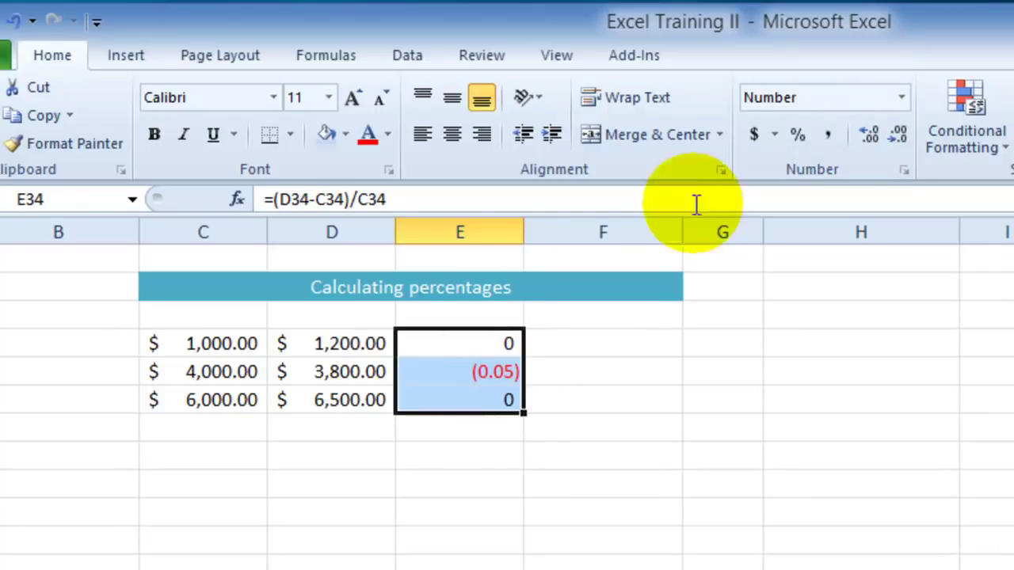
click(868, 135)
click(868, 134)
click(499, 400)
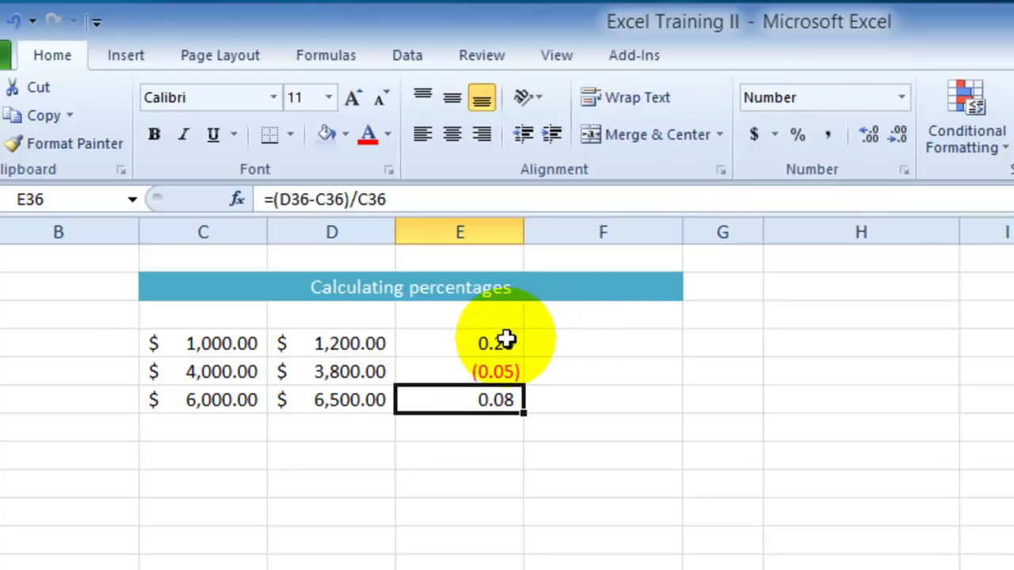
Reapply Percent Style to E34:E36, showing 20%, -5% and 8%.
drag(509, 342, 500, 393)
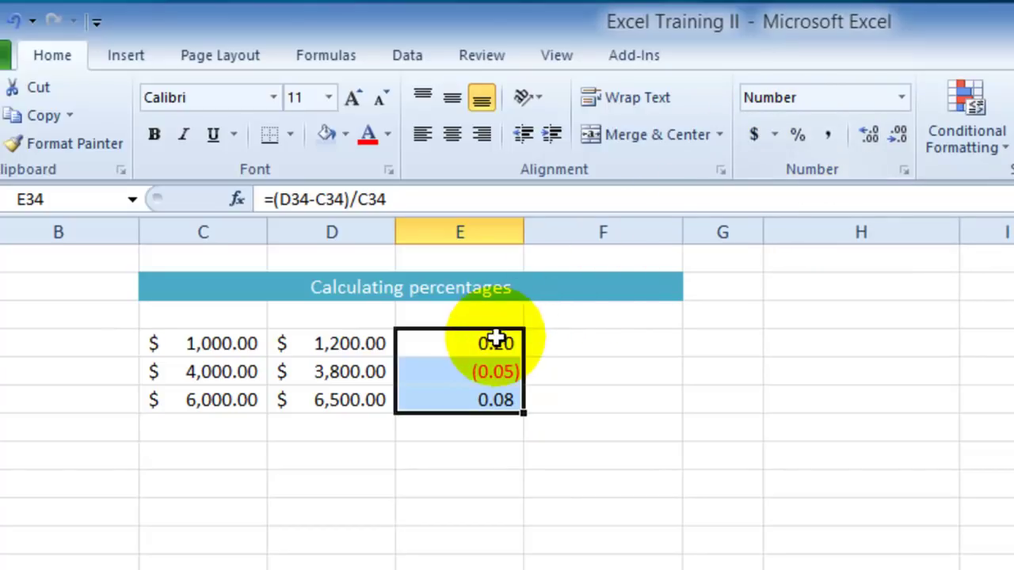
click(798, 135)
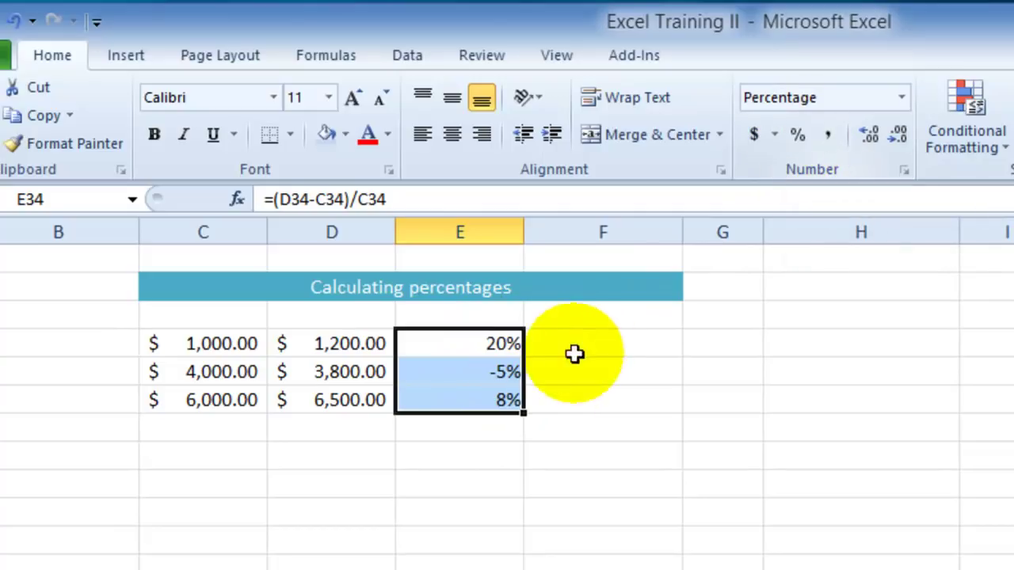
click(452, 395)
click(464, 425)
click(453, 376)
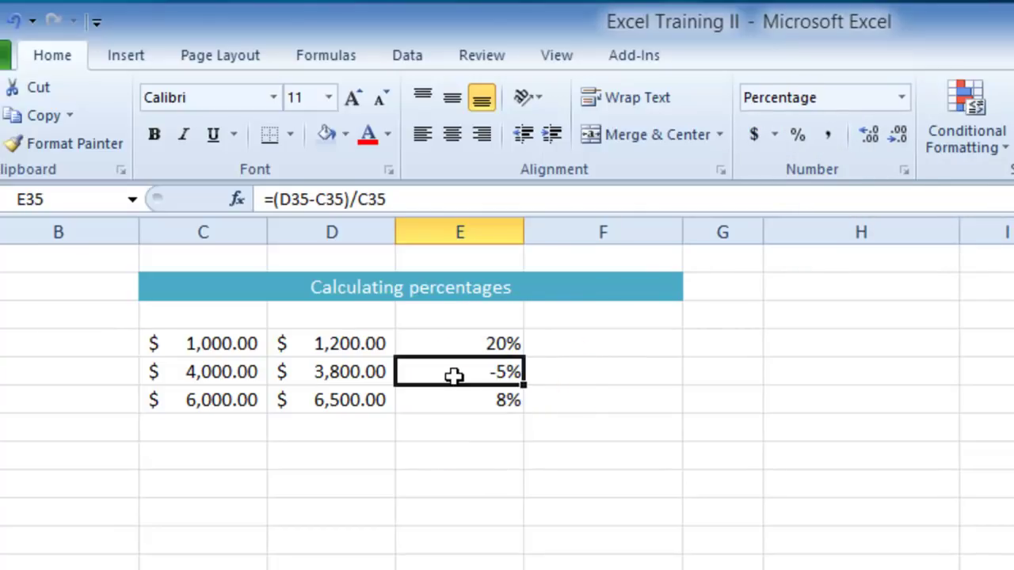